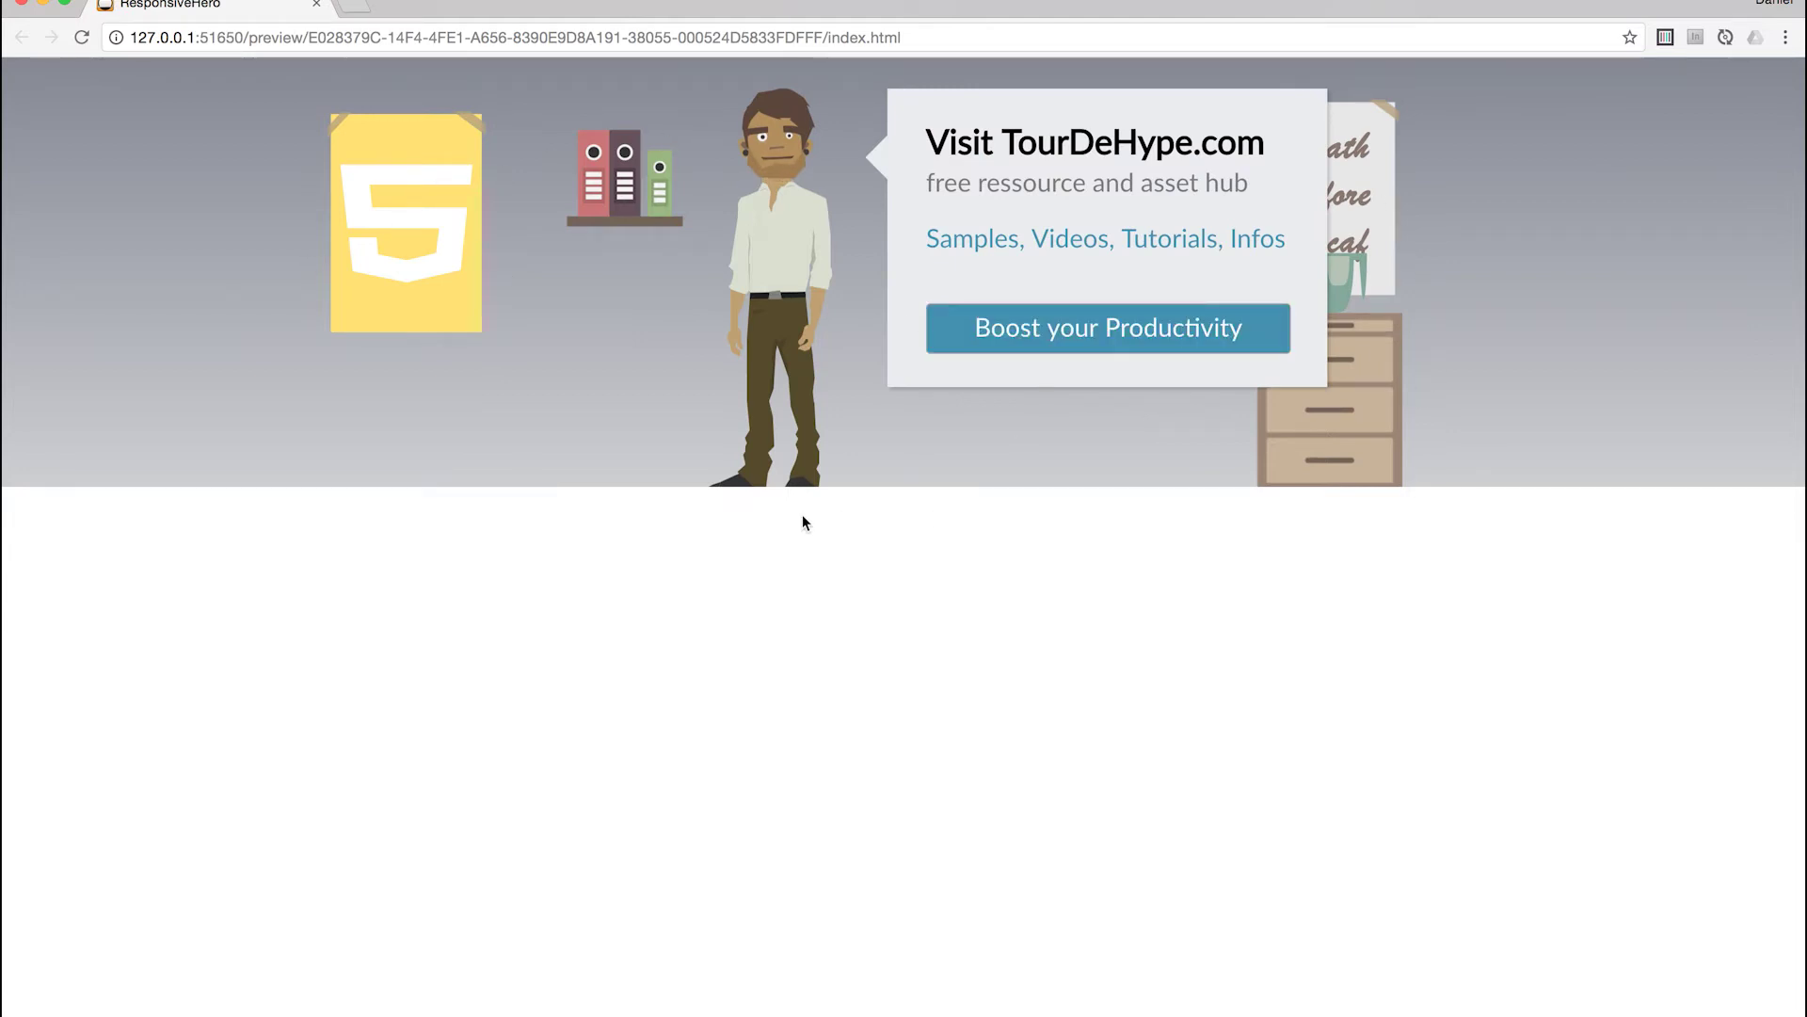
Narrow the Chrome preview in stages until the 'Join Now!' layouts appear, then widen it again
drag(1802, 573, 837, 535)
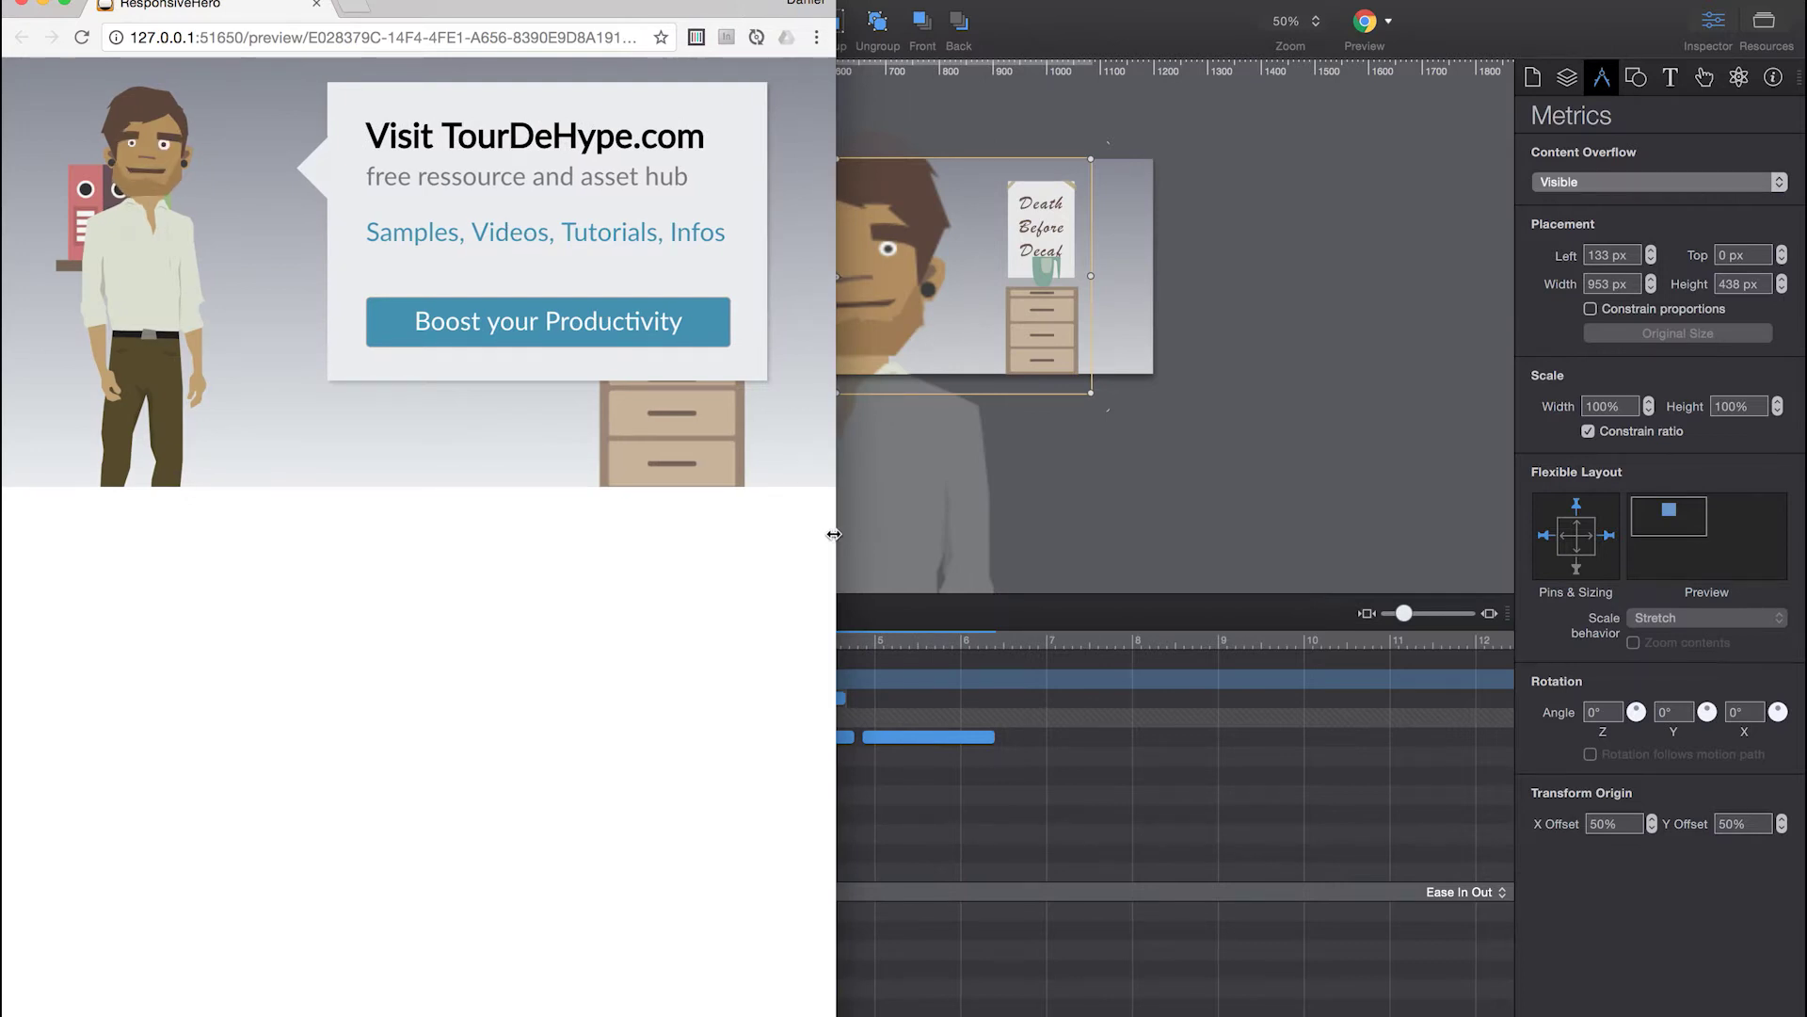
drag(837, 535, 713, 529)
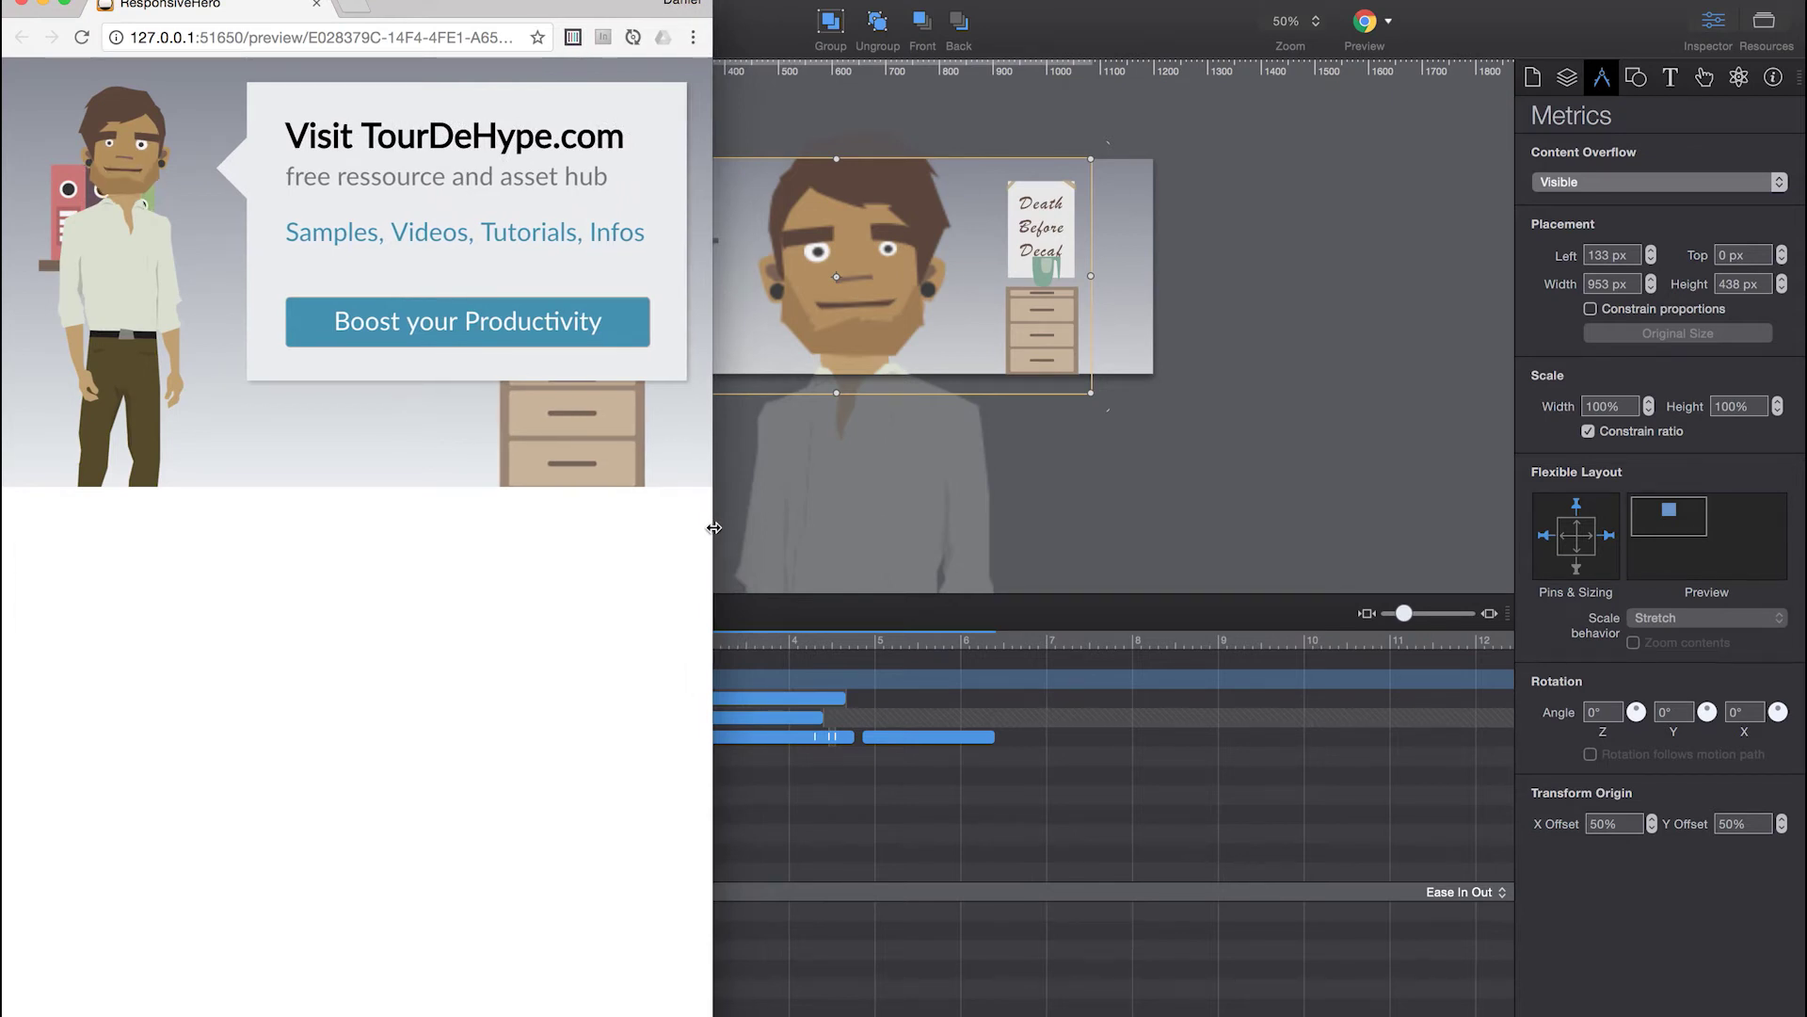
drag(713, 528, 651, 513)
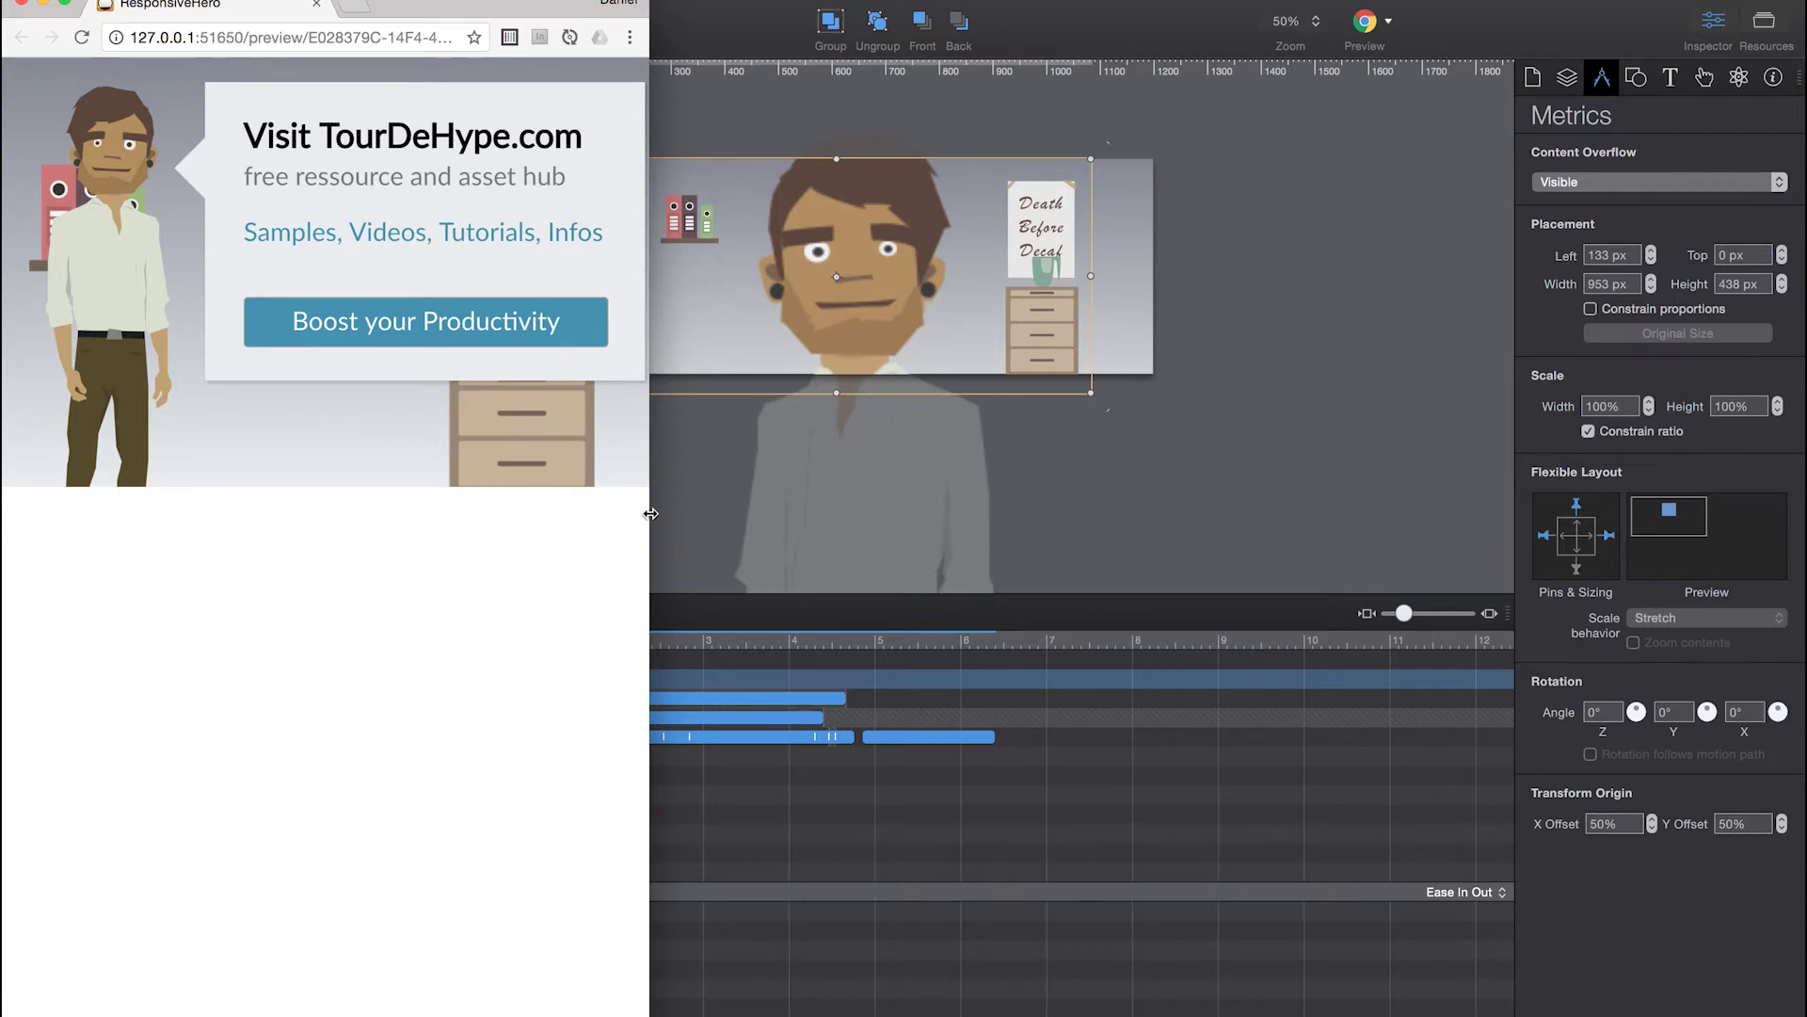
drag(650, 513, 585, 513)
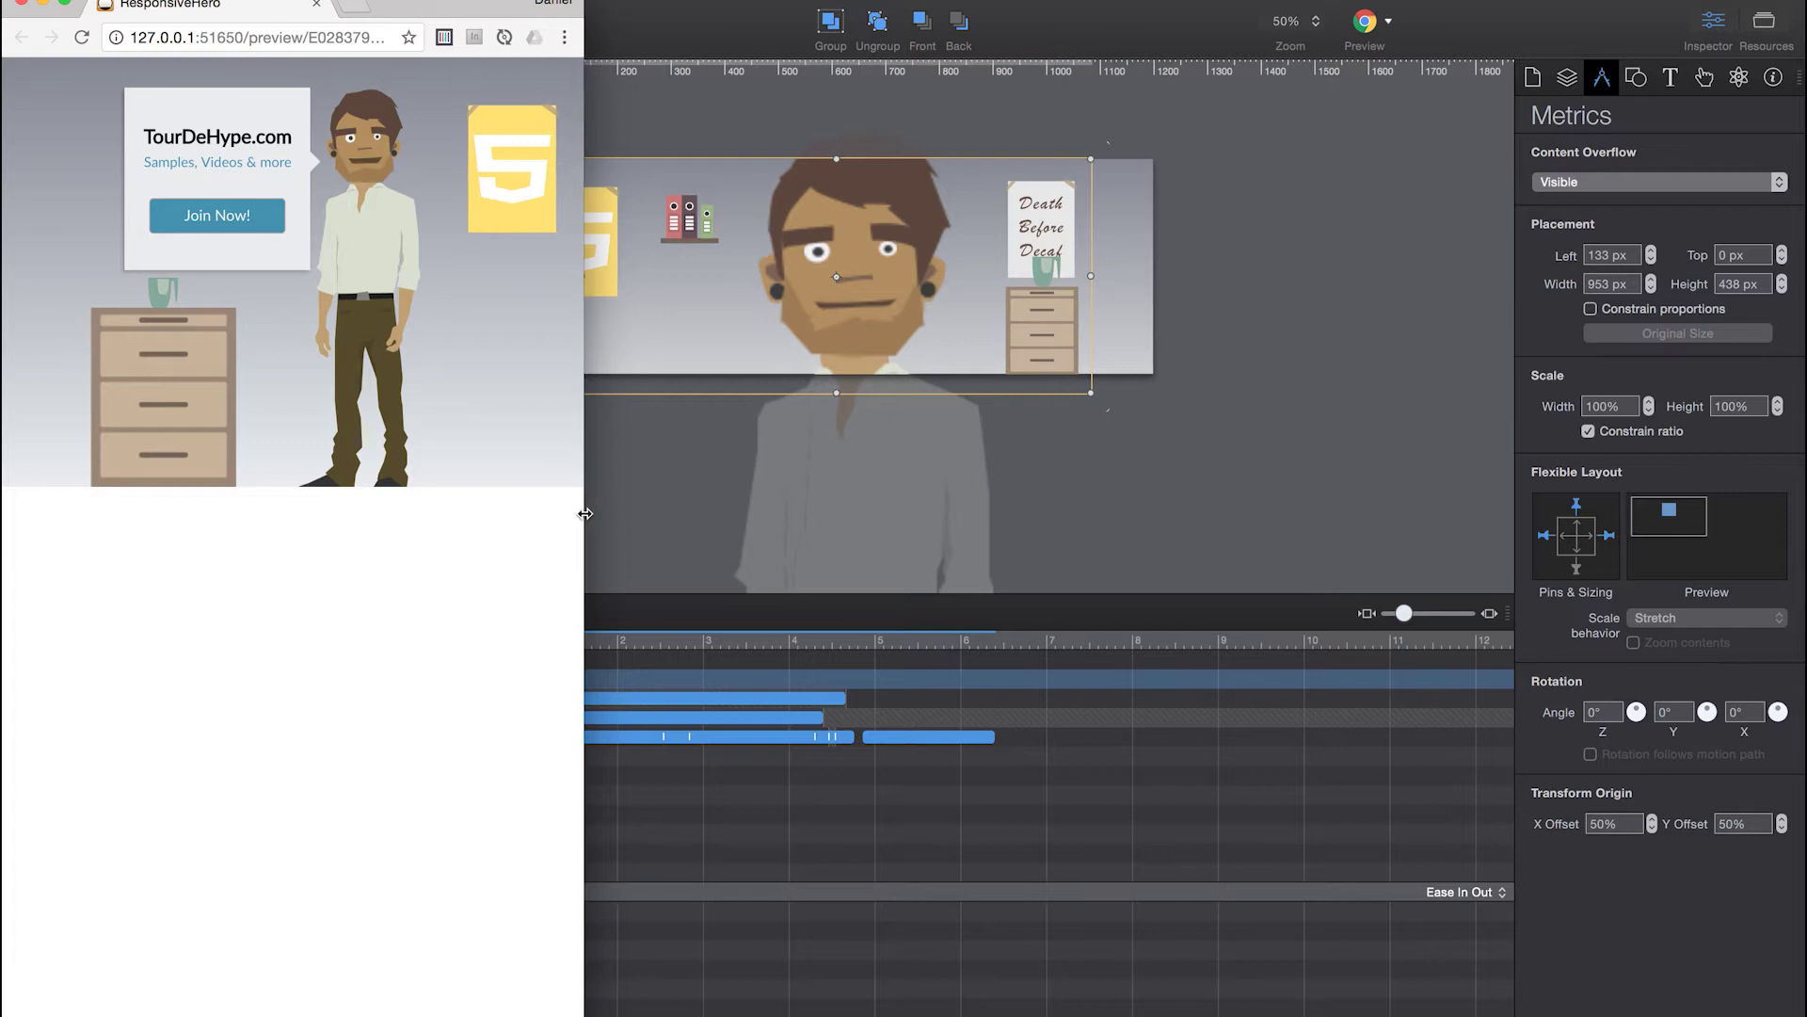
drag(585, 513, 569, 513)
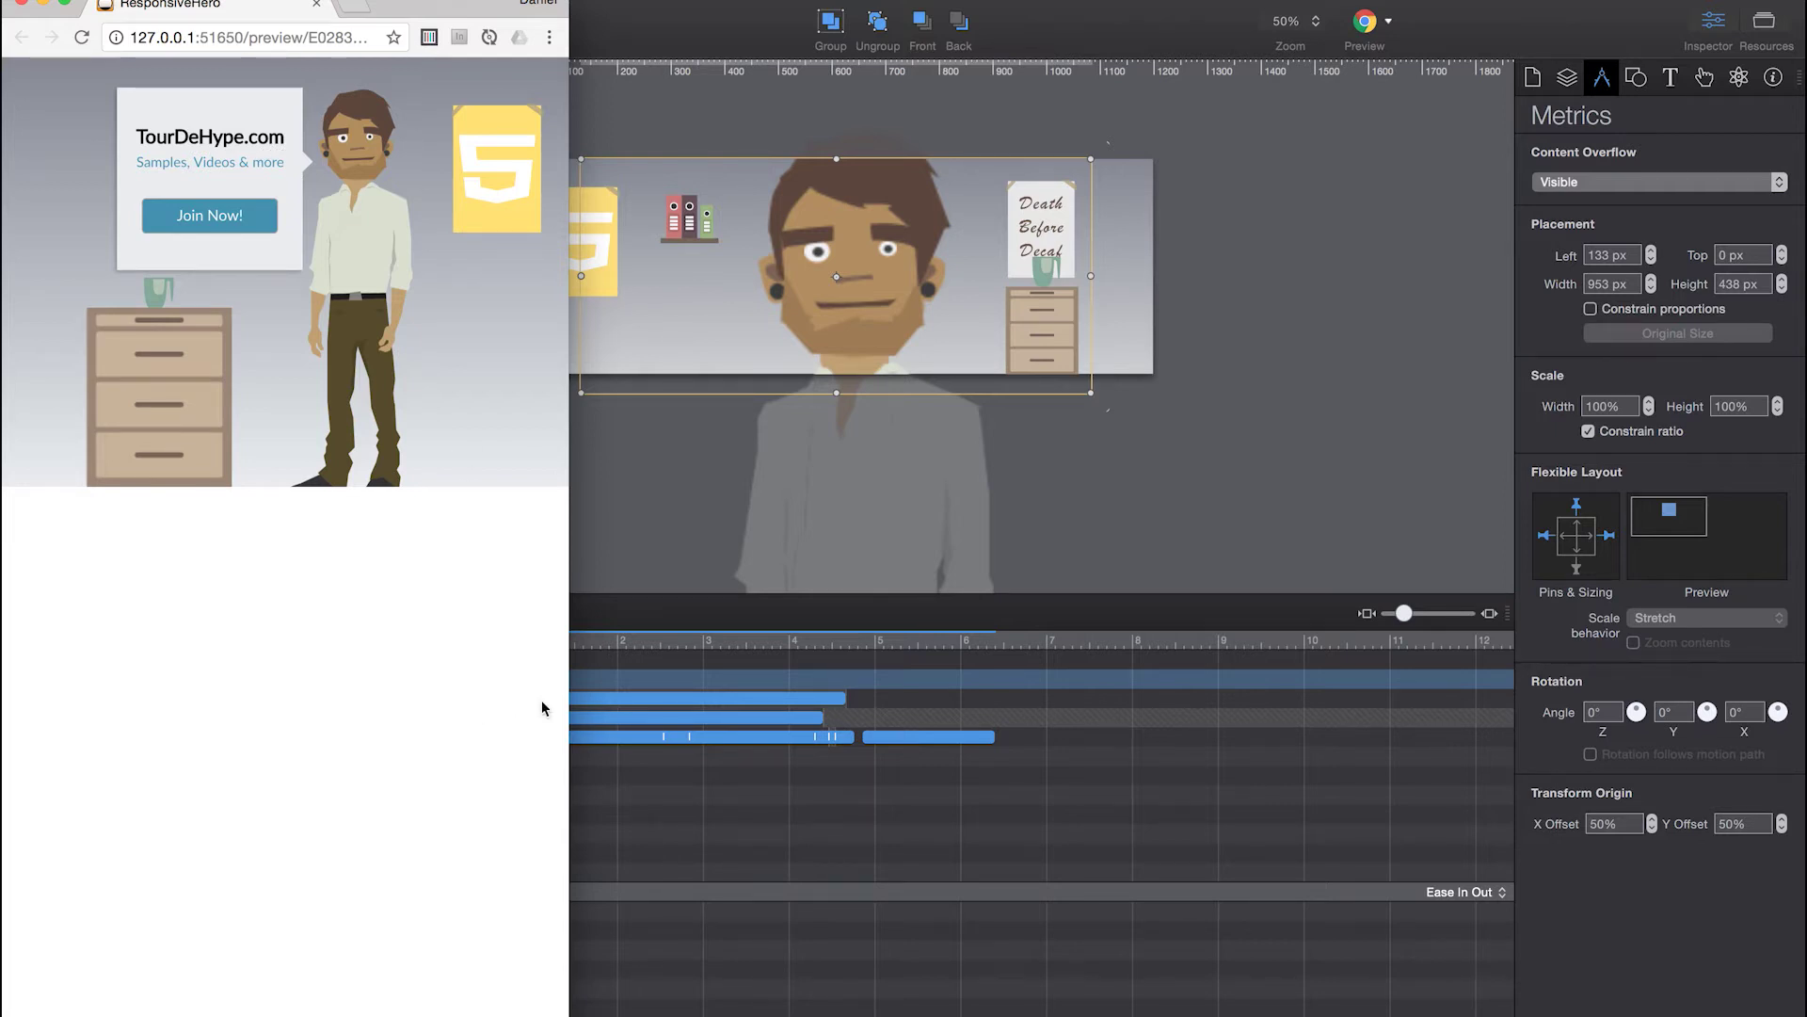
drag(565, 688, 1801, 733)
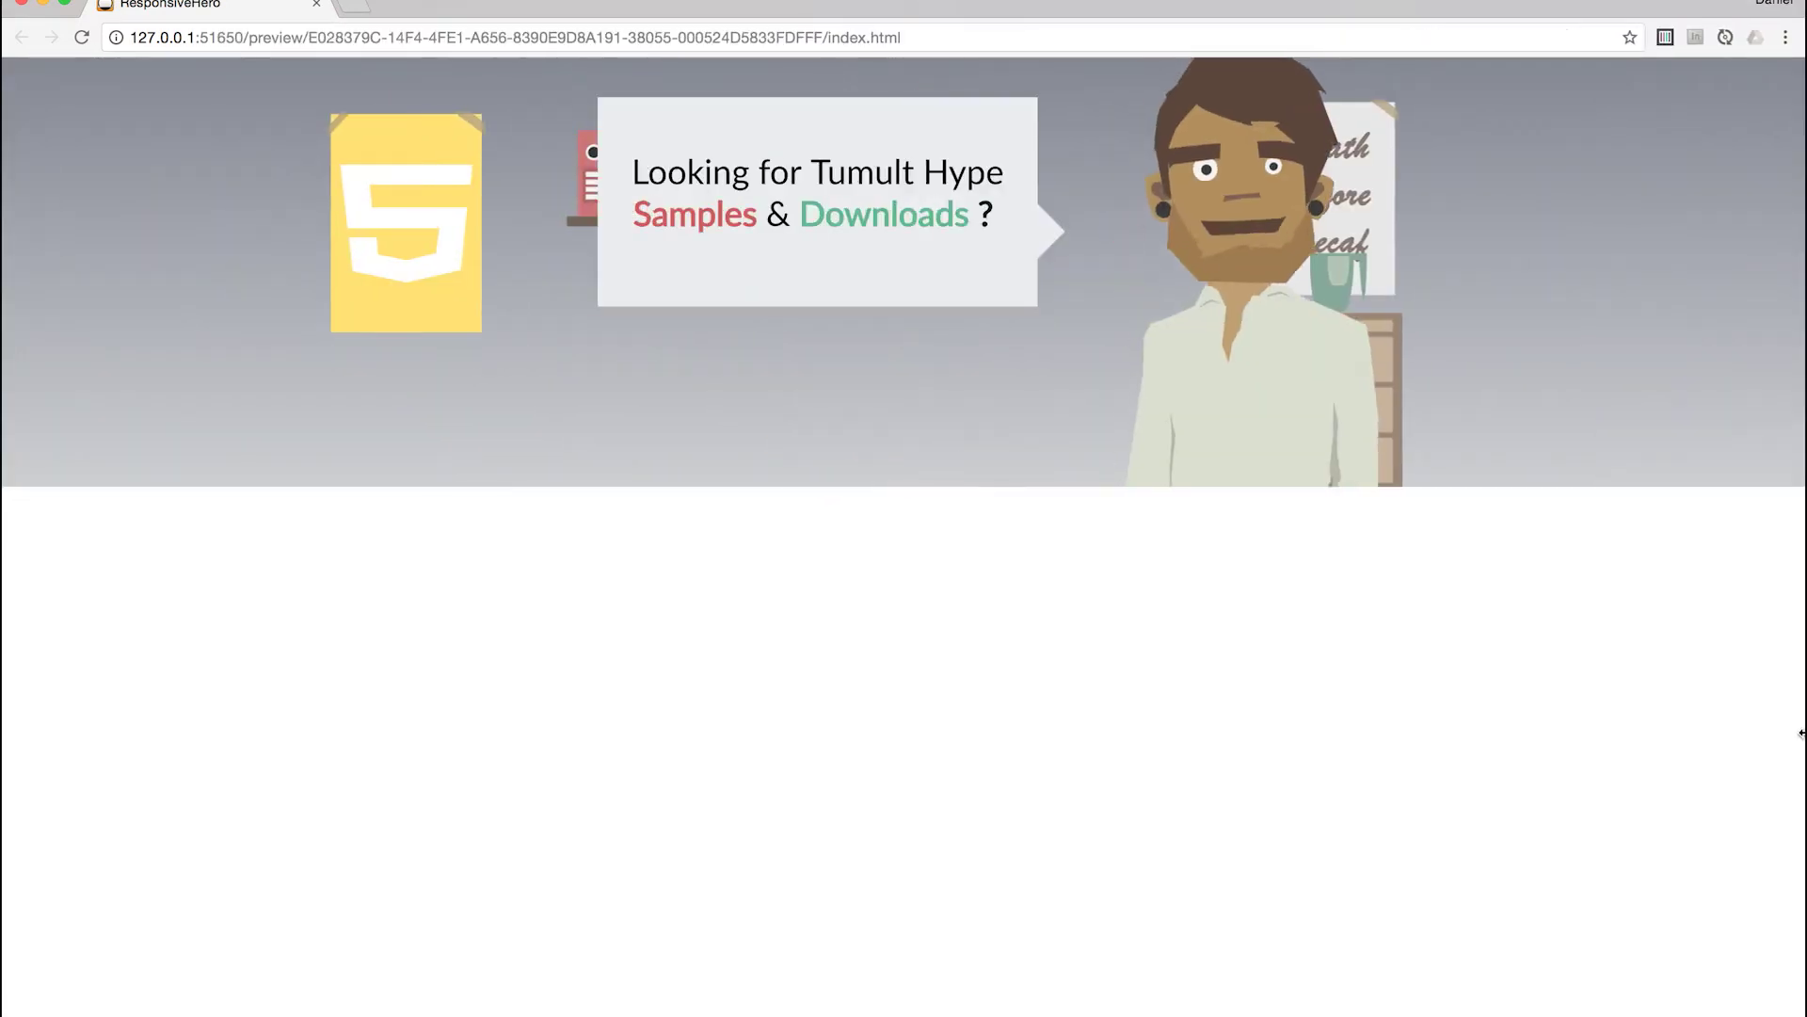
click(315, 6)
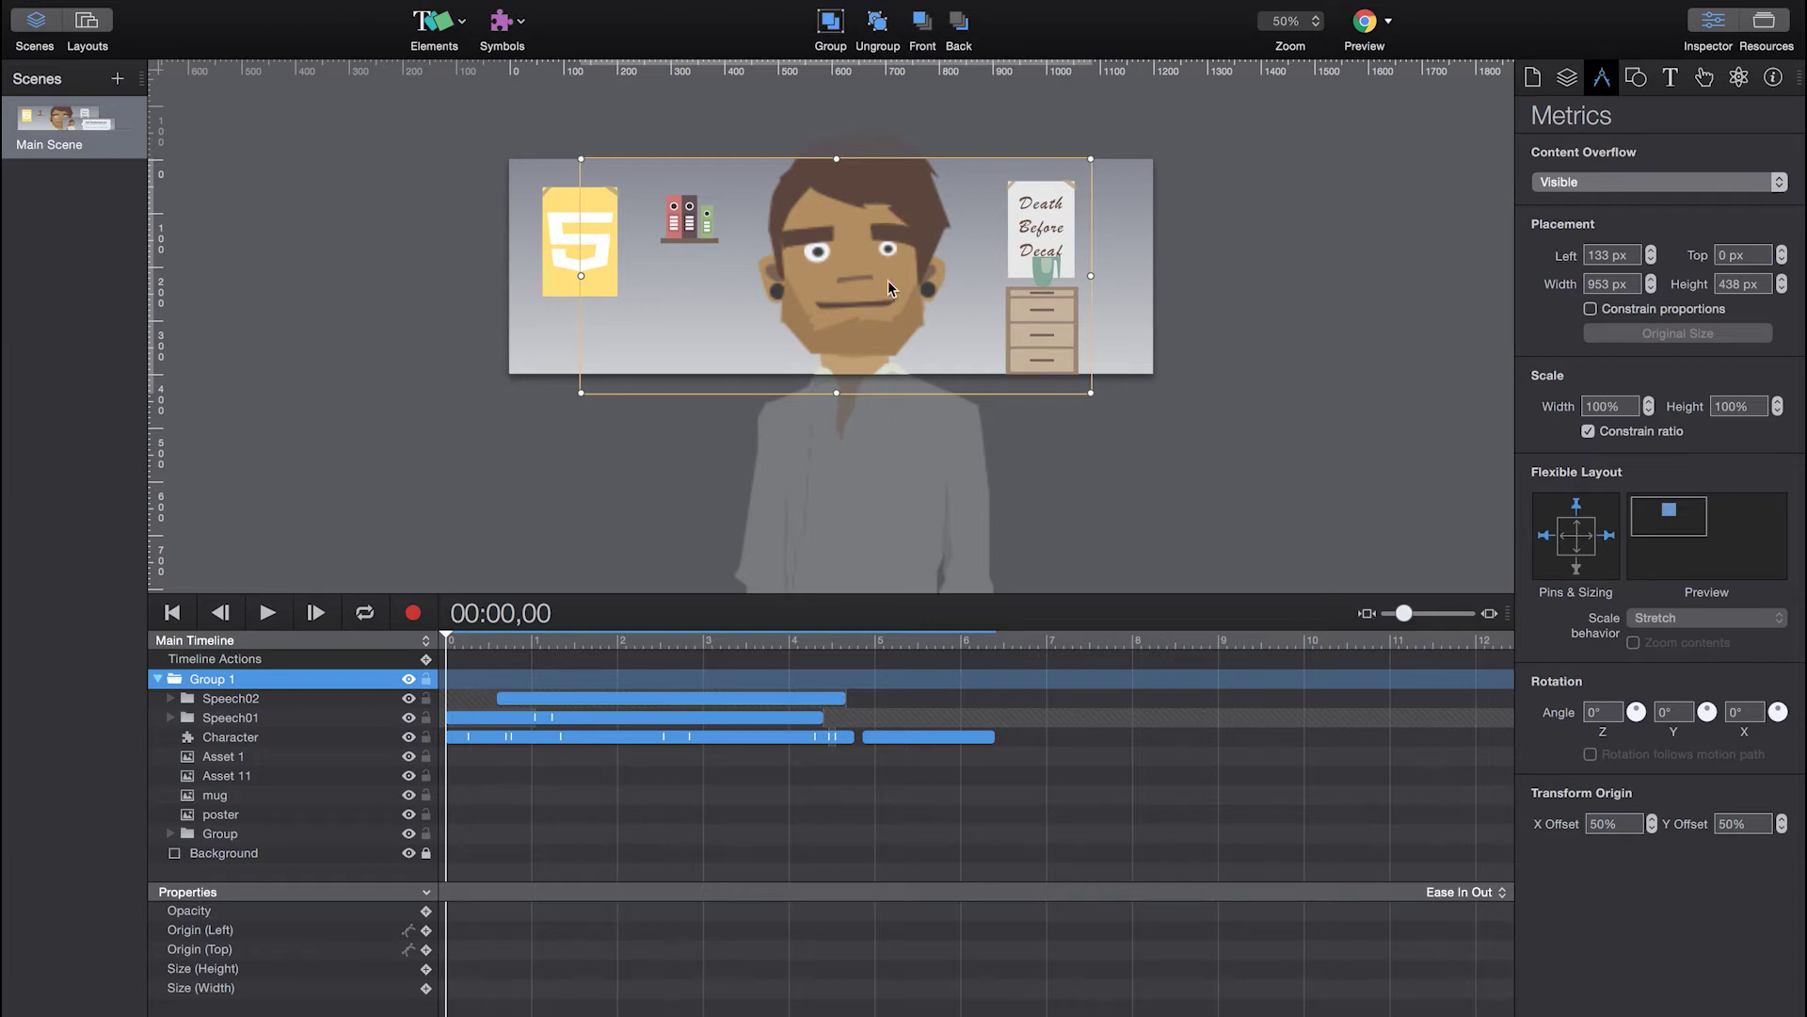
click(429, 265)
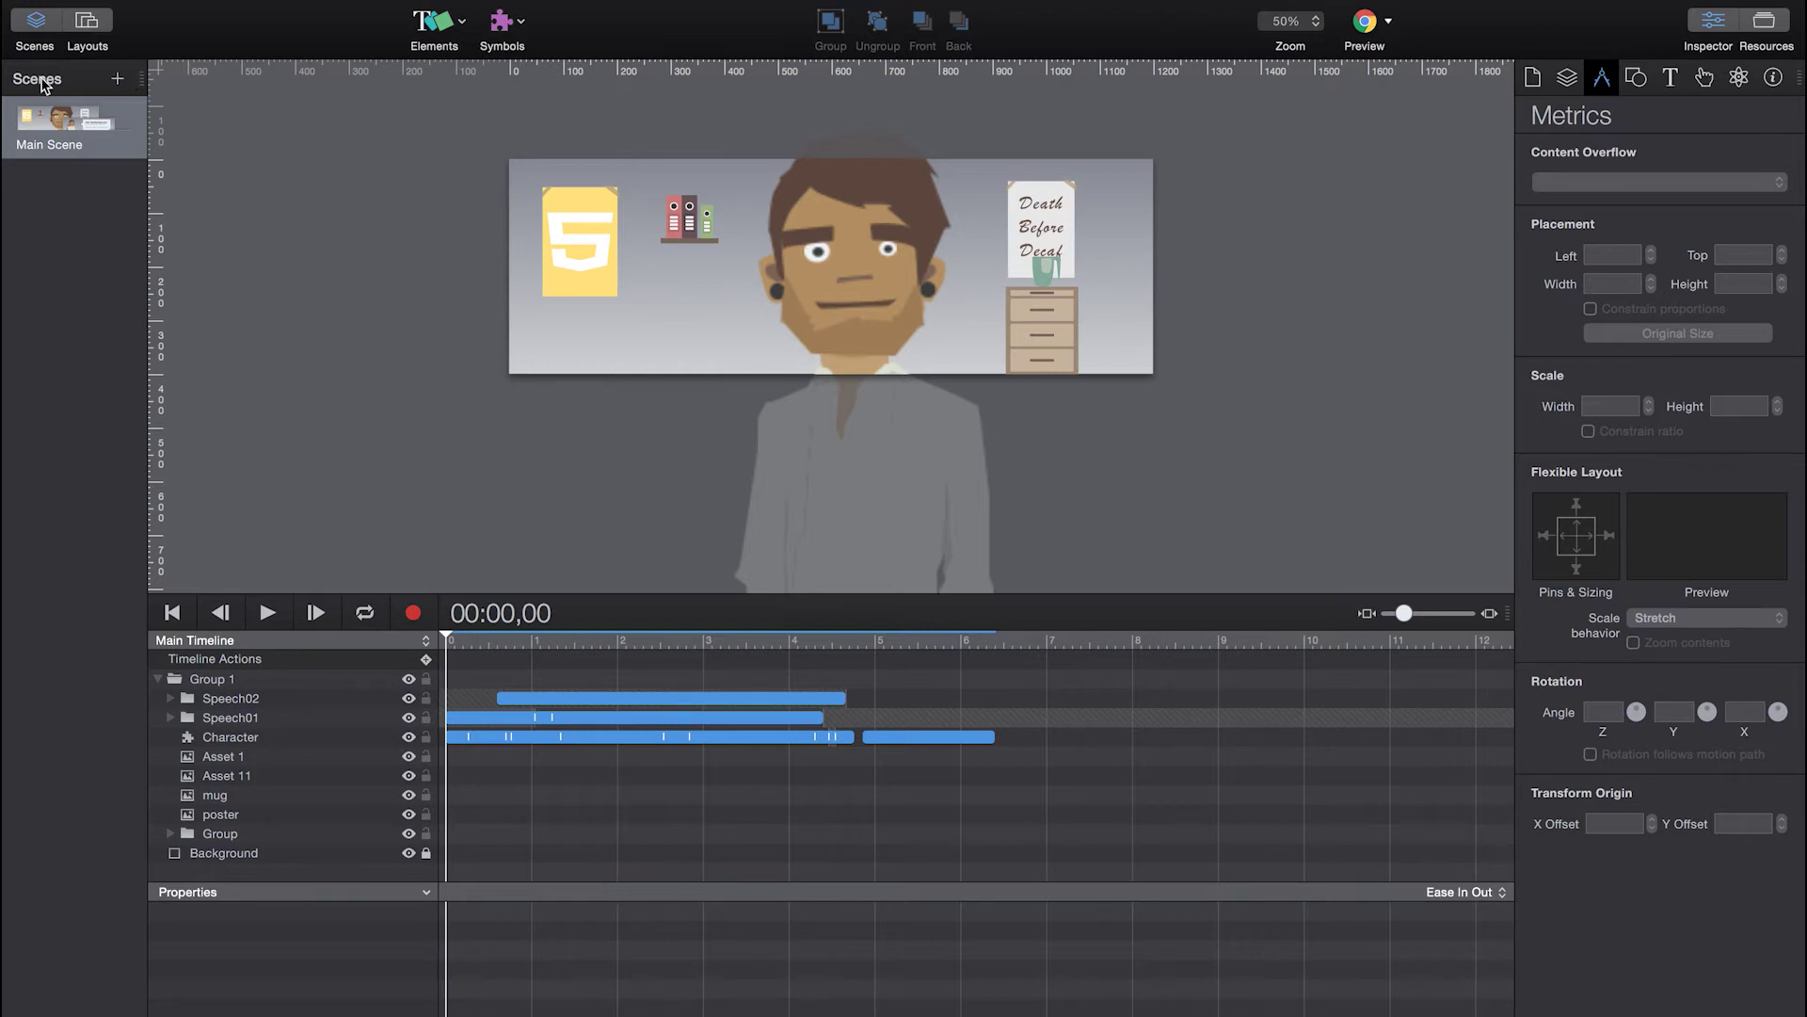
click(42, 132)
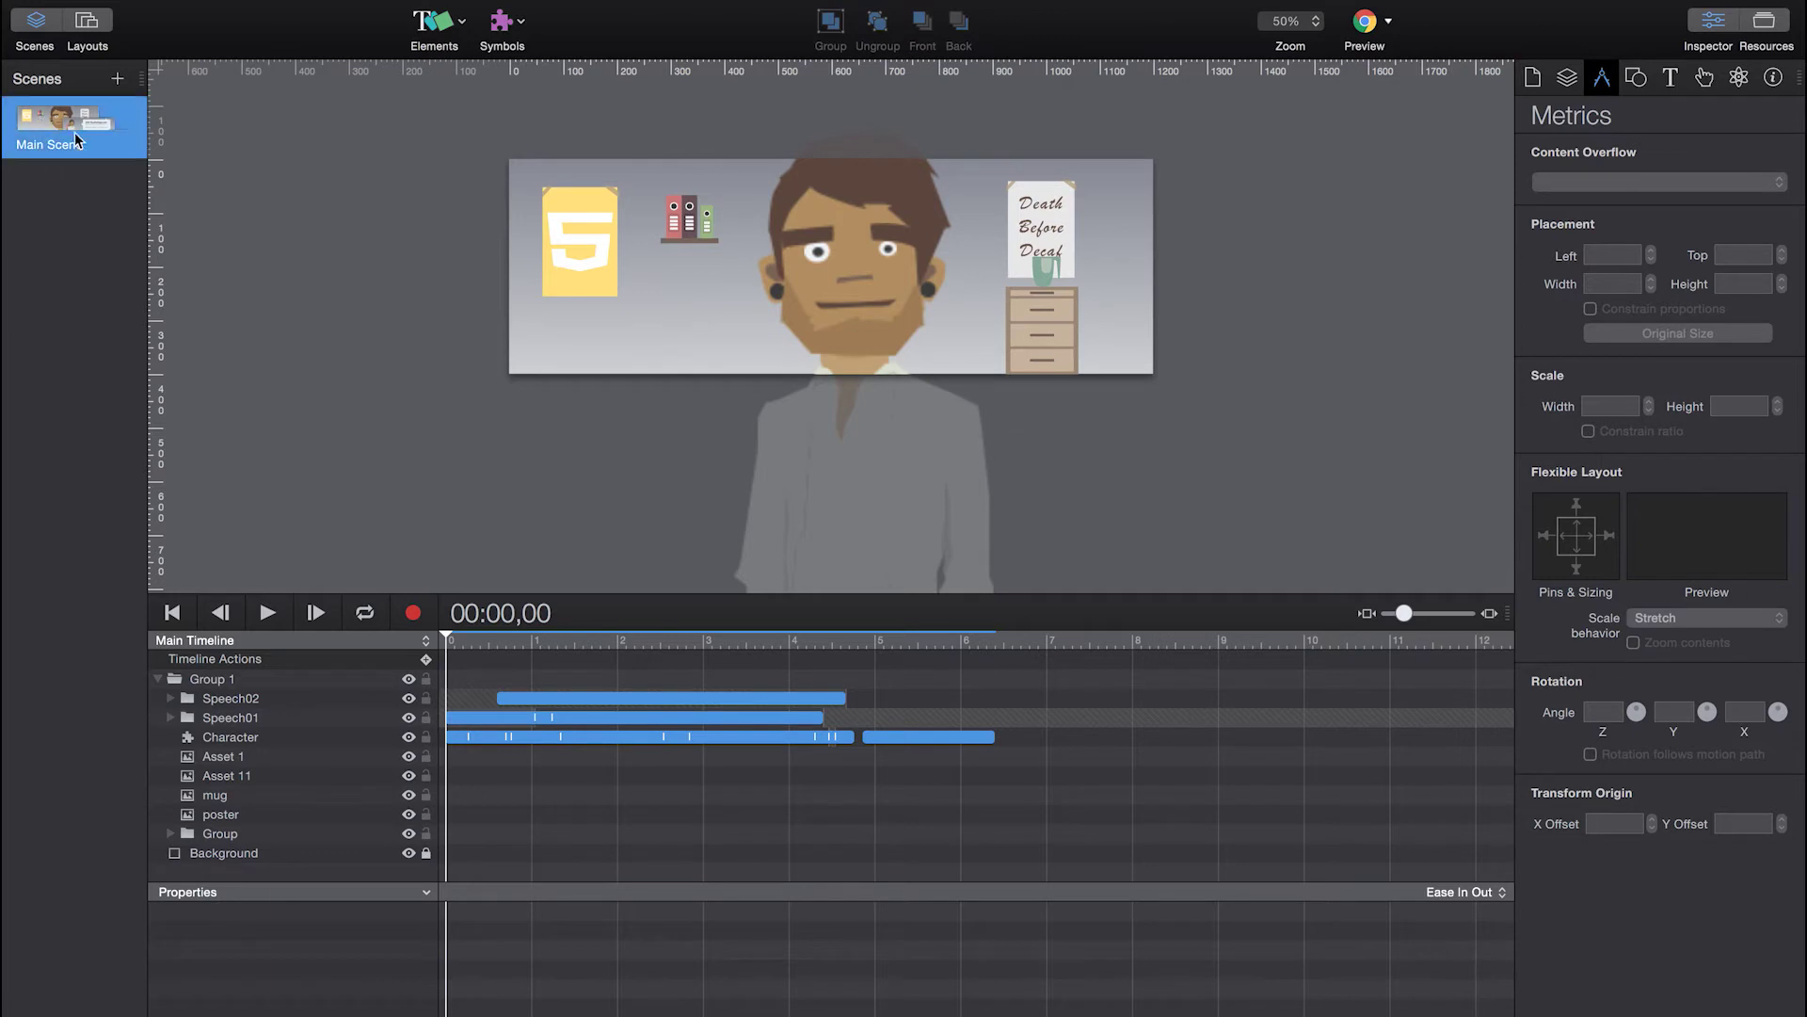
Show the Narrow, Medium and Large layouts list and the new-layout device presets
click(88, 24)
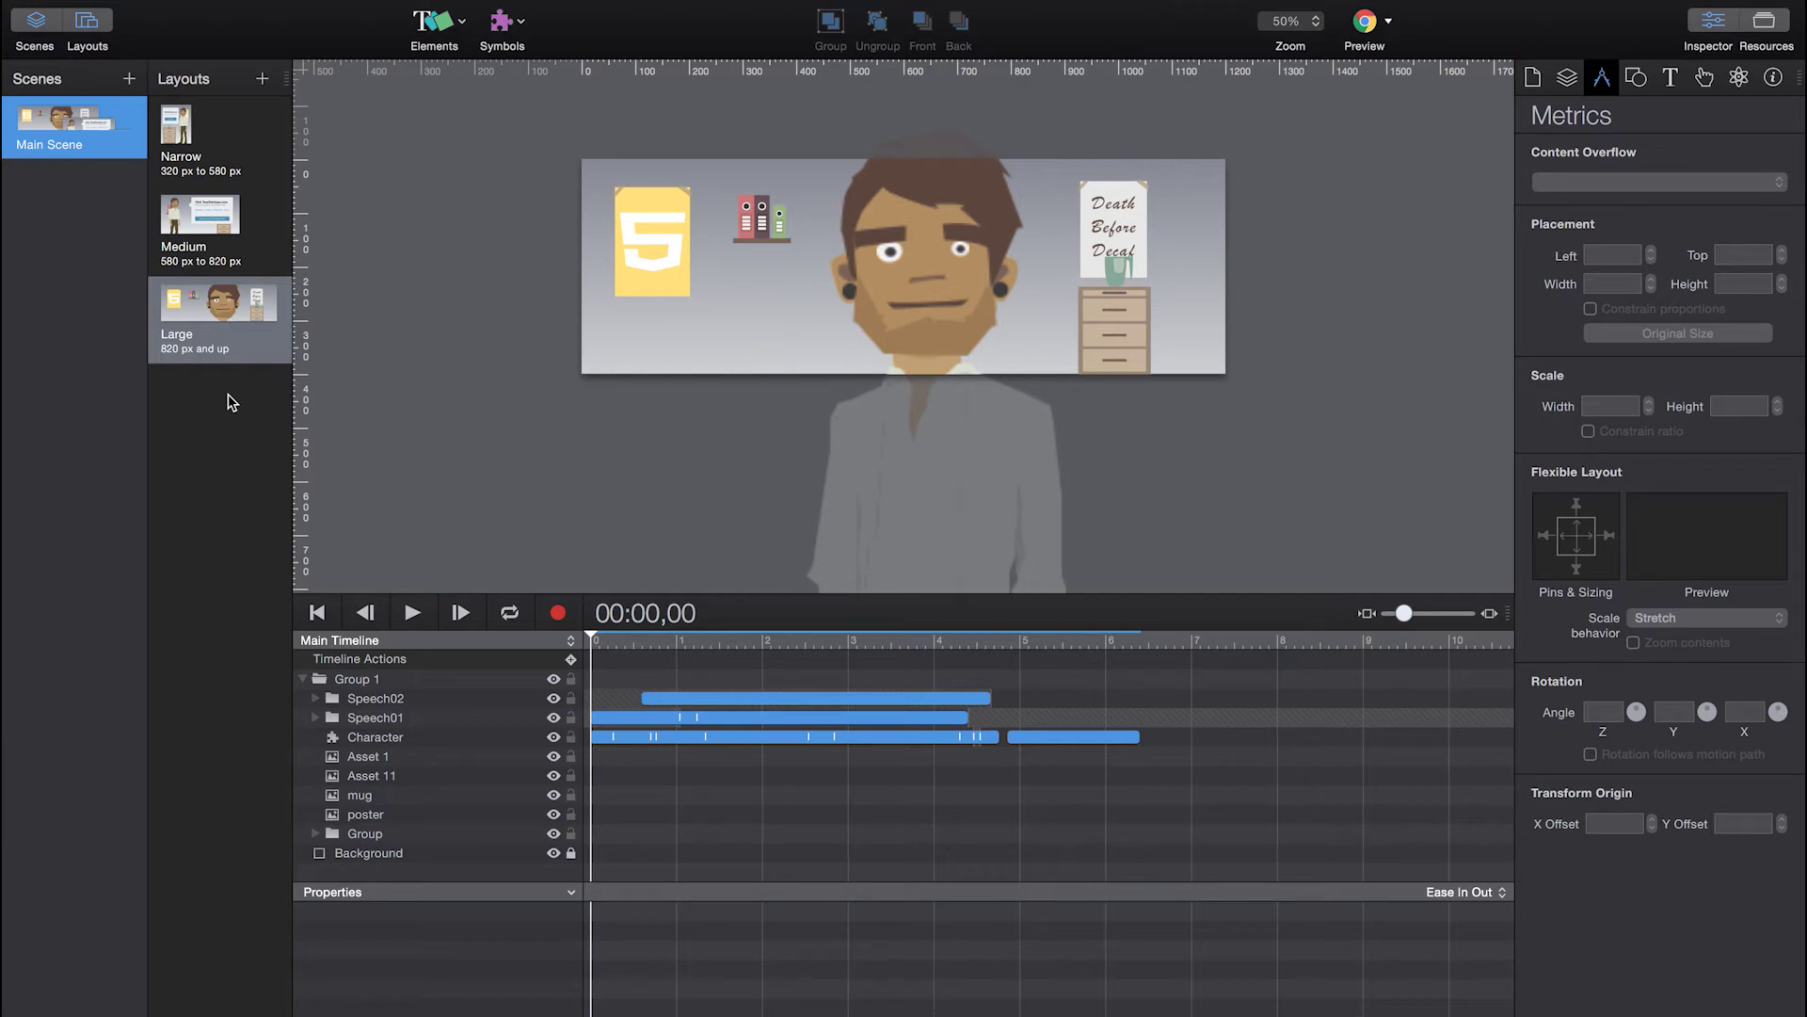
click(262, 79)
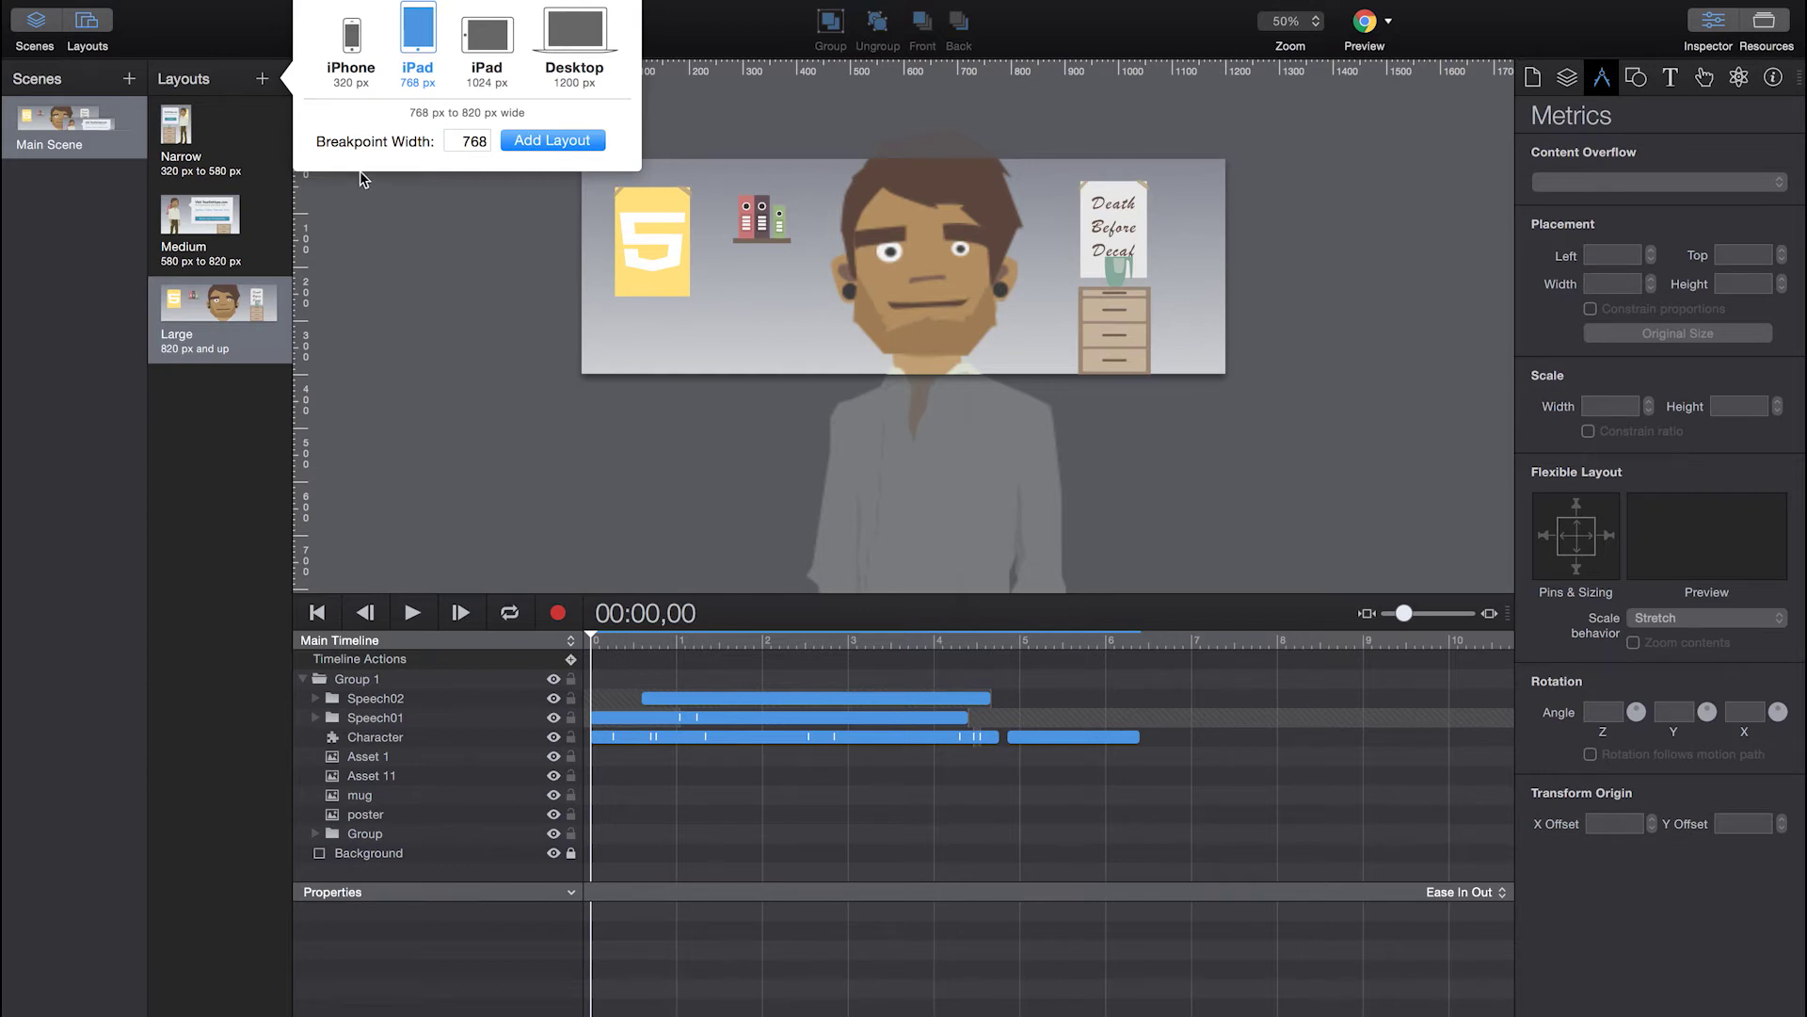
Dismiss the layout presets, view the Narrow layout, then return to the Large layout
click(270, 175)
click(265, 168)
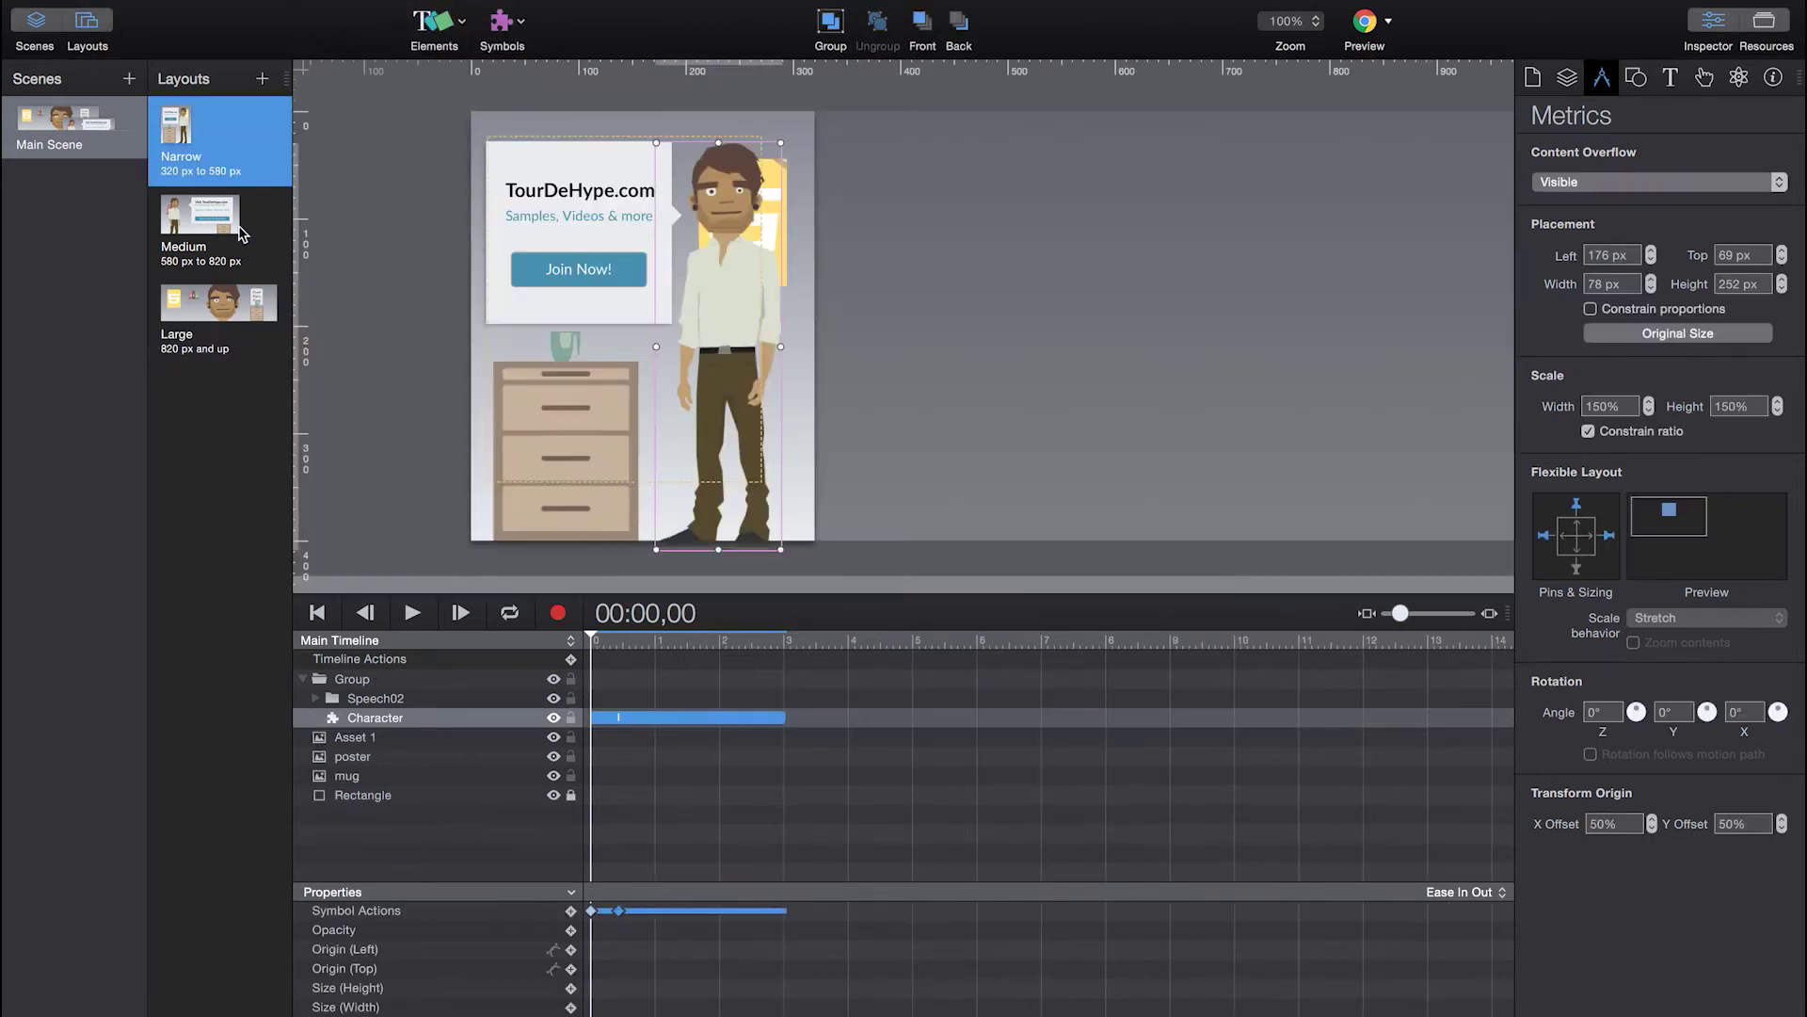
click(232, 306)
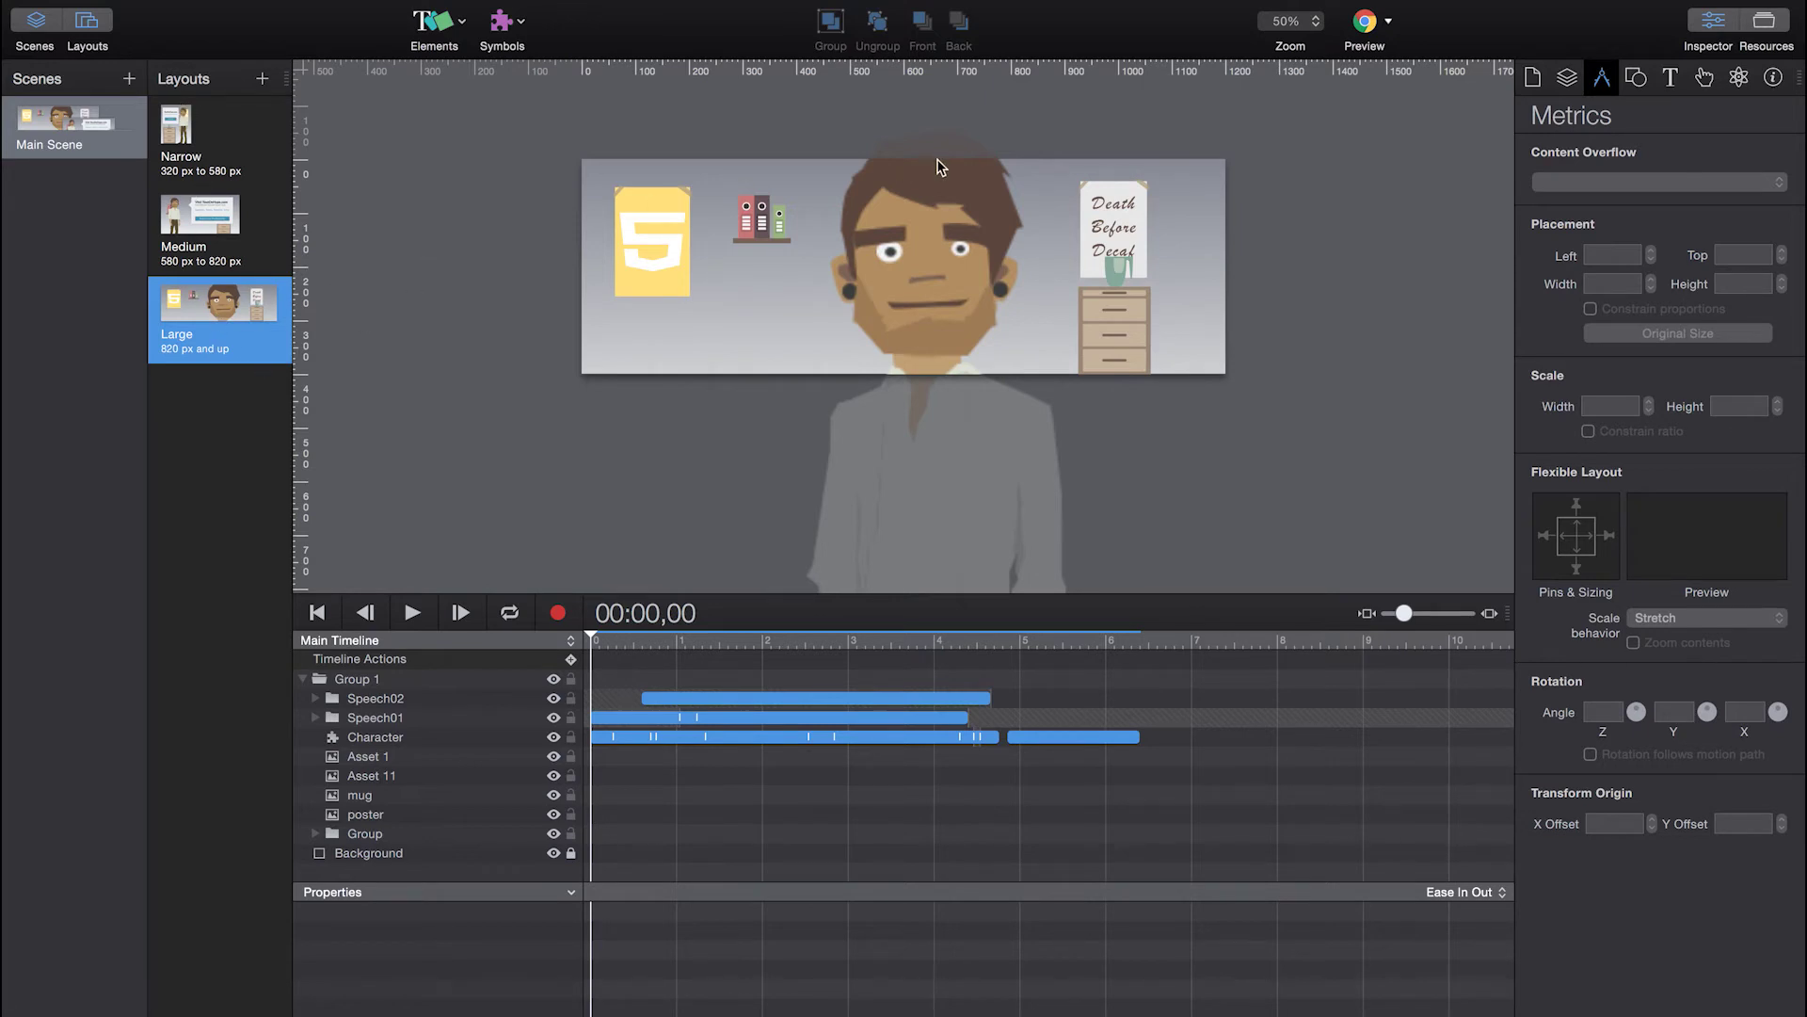
Inspect Group 1's Element properties: no fill, 100% opacity, visible
click(1570, 81)
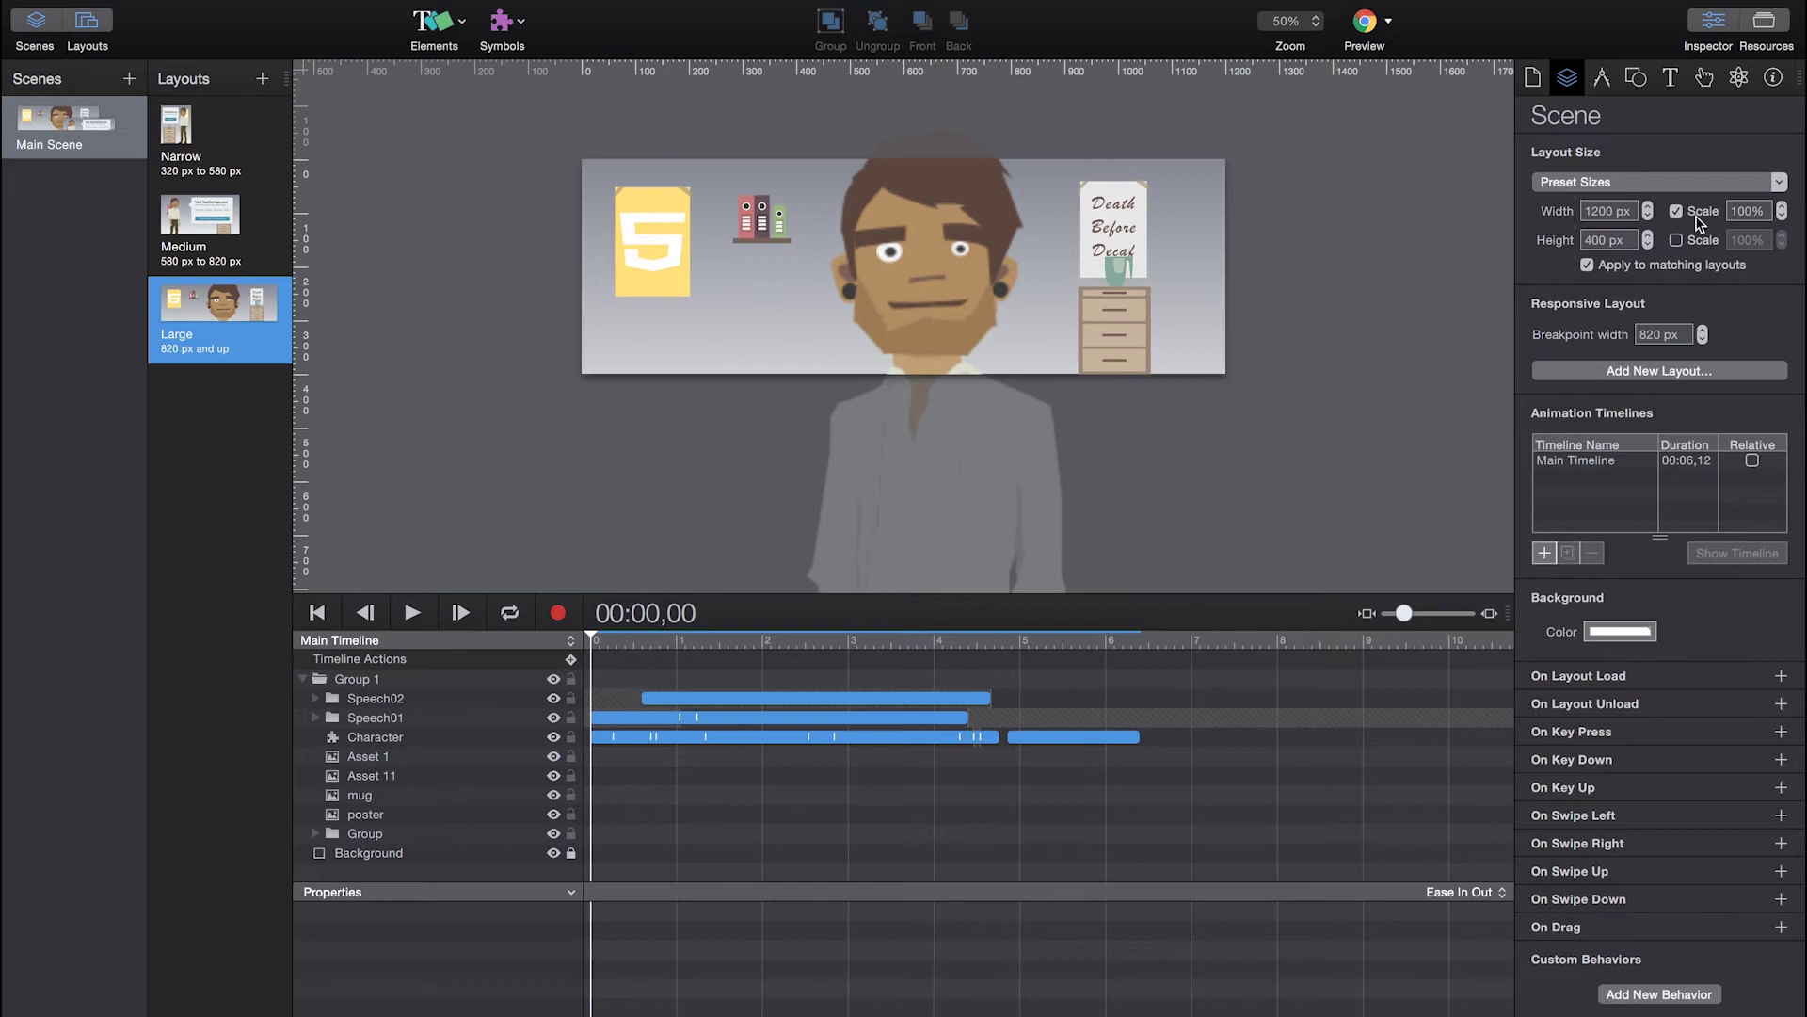
click(1634, 81)
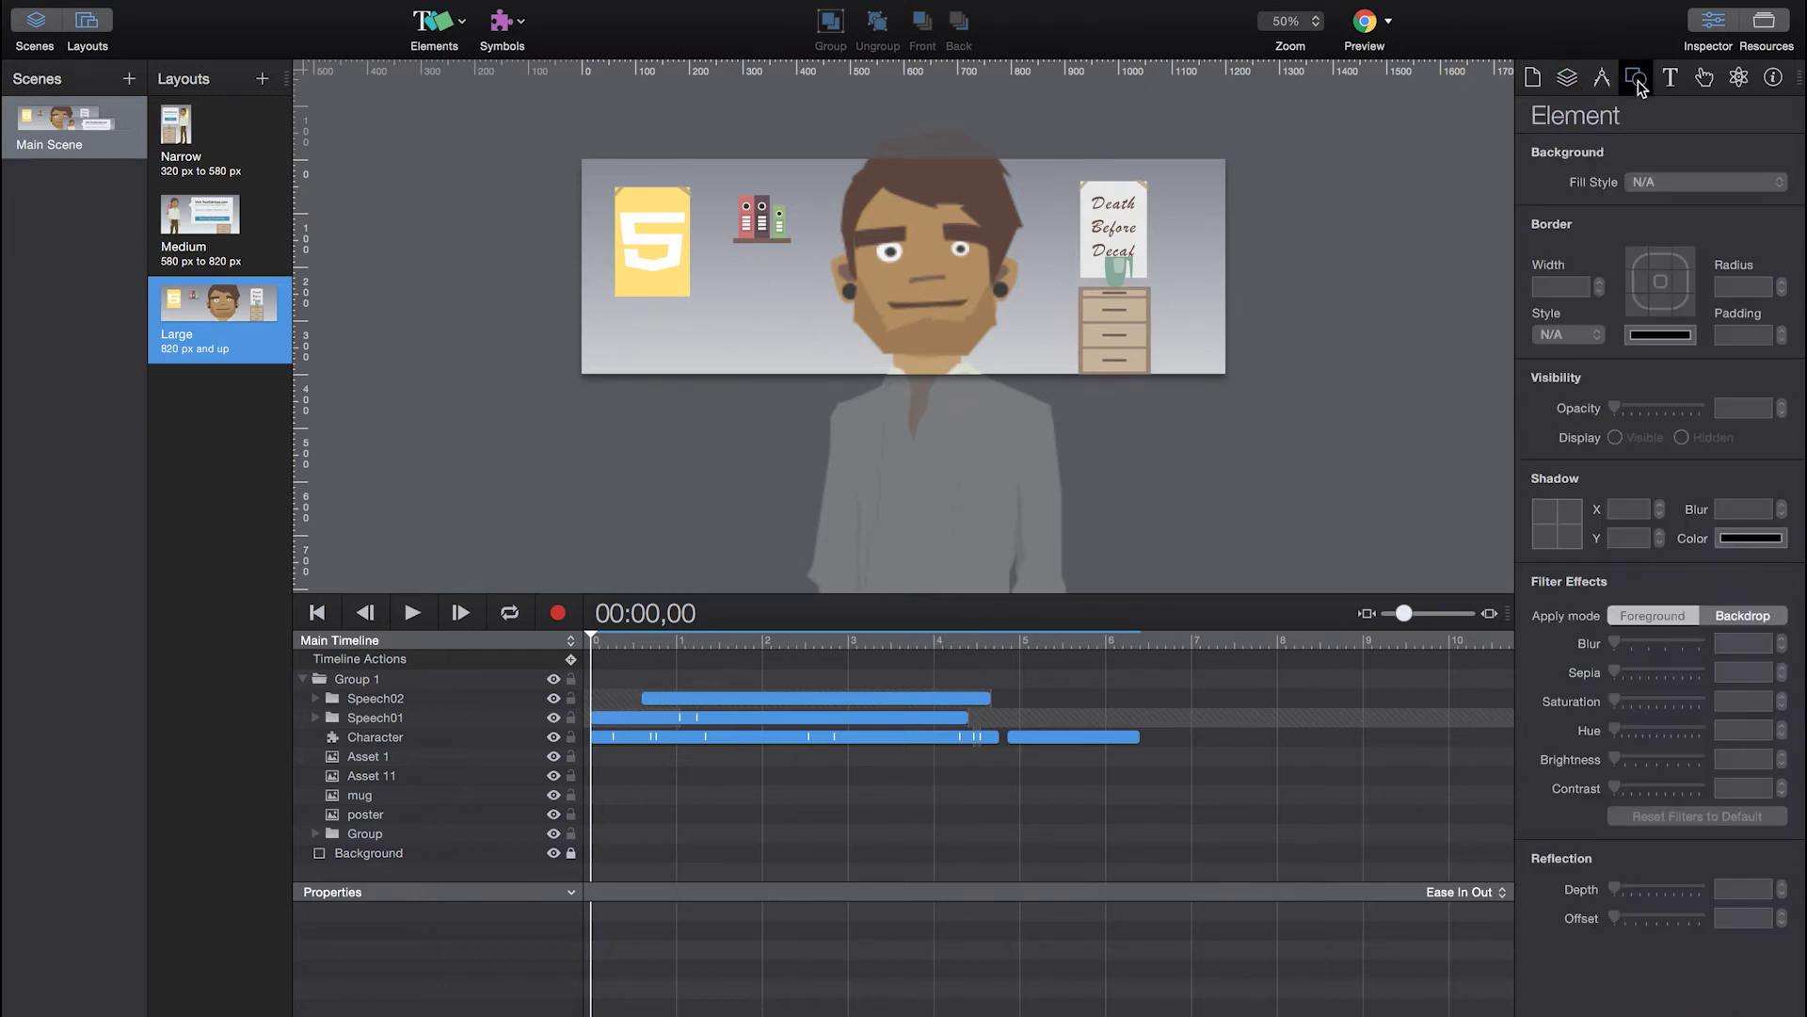
click(654, 236)
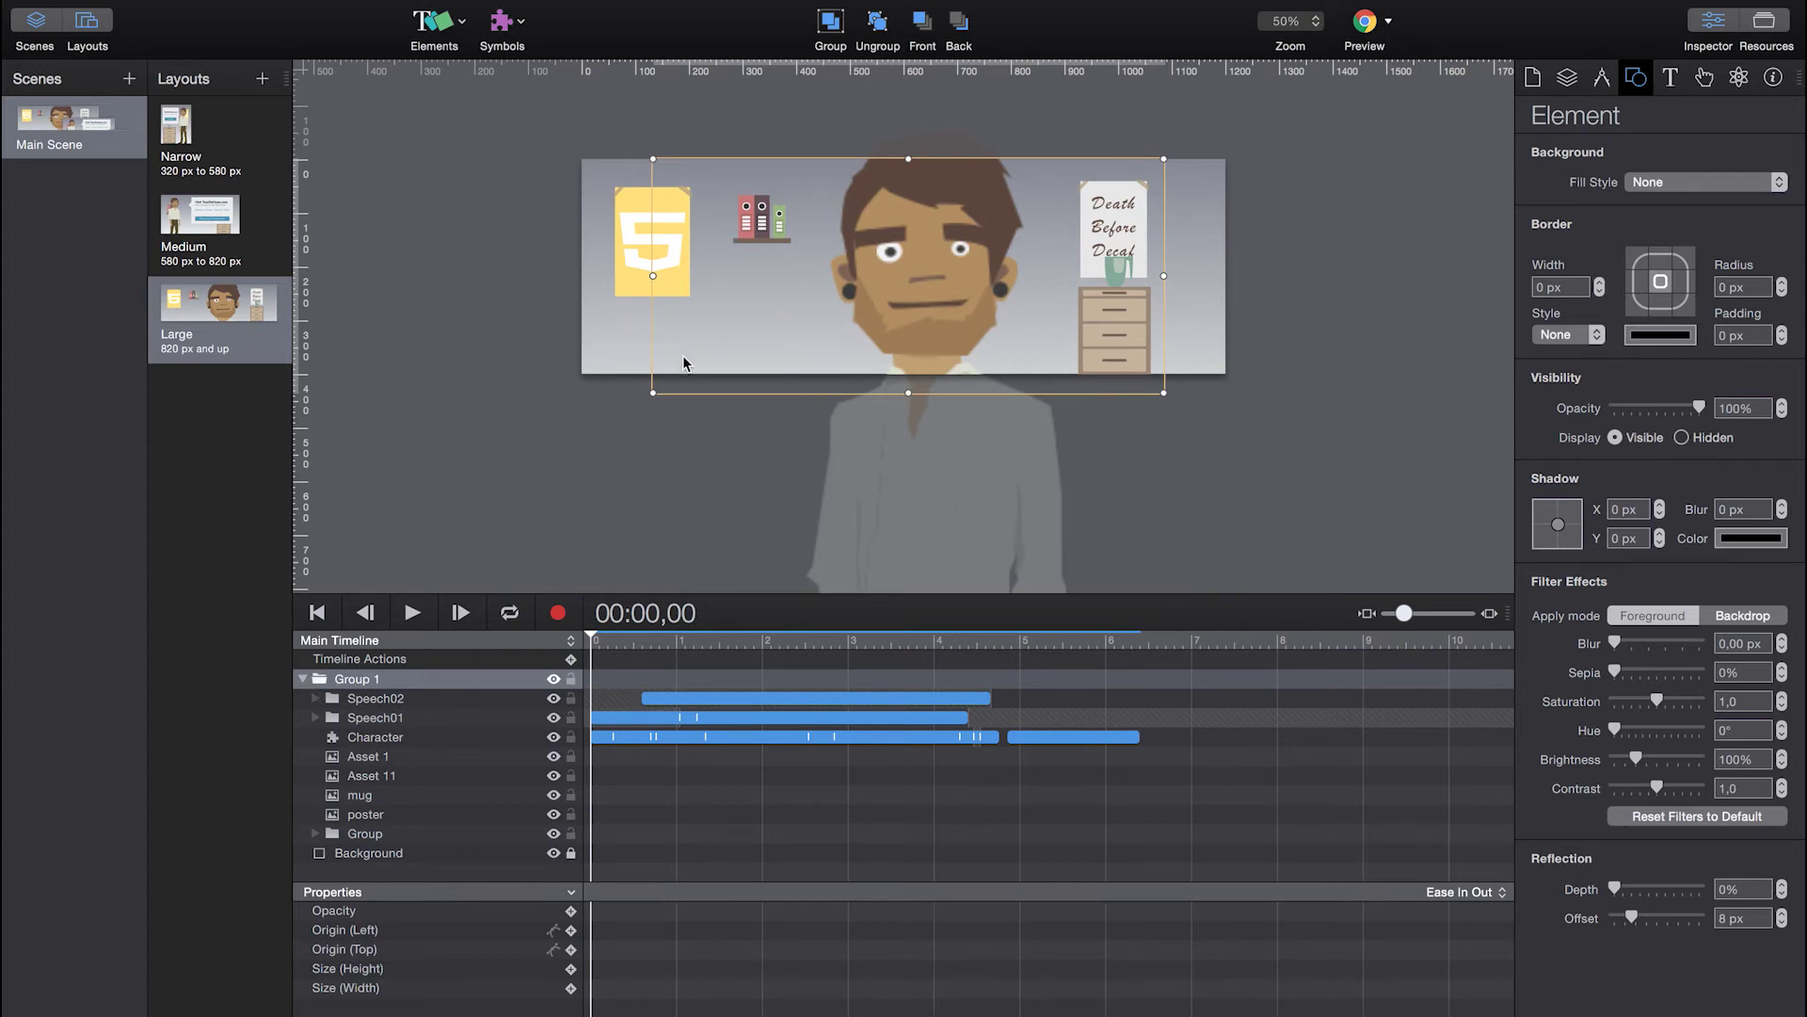
Toggle Group 1's visibility off and on, then review its metrics: left 133 px, 953 × 438 px
click(553, 679)
click(552, 678)
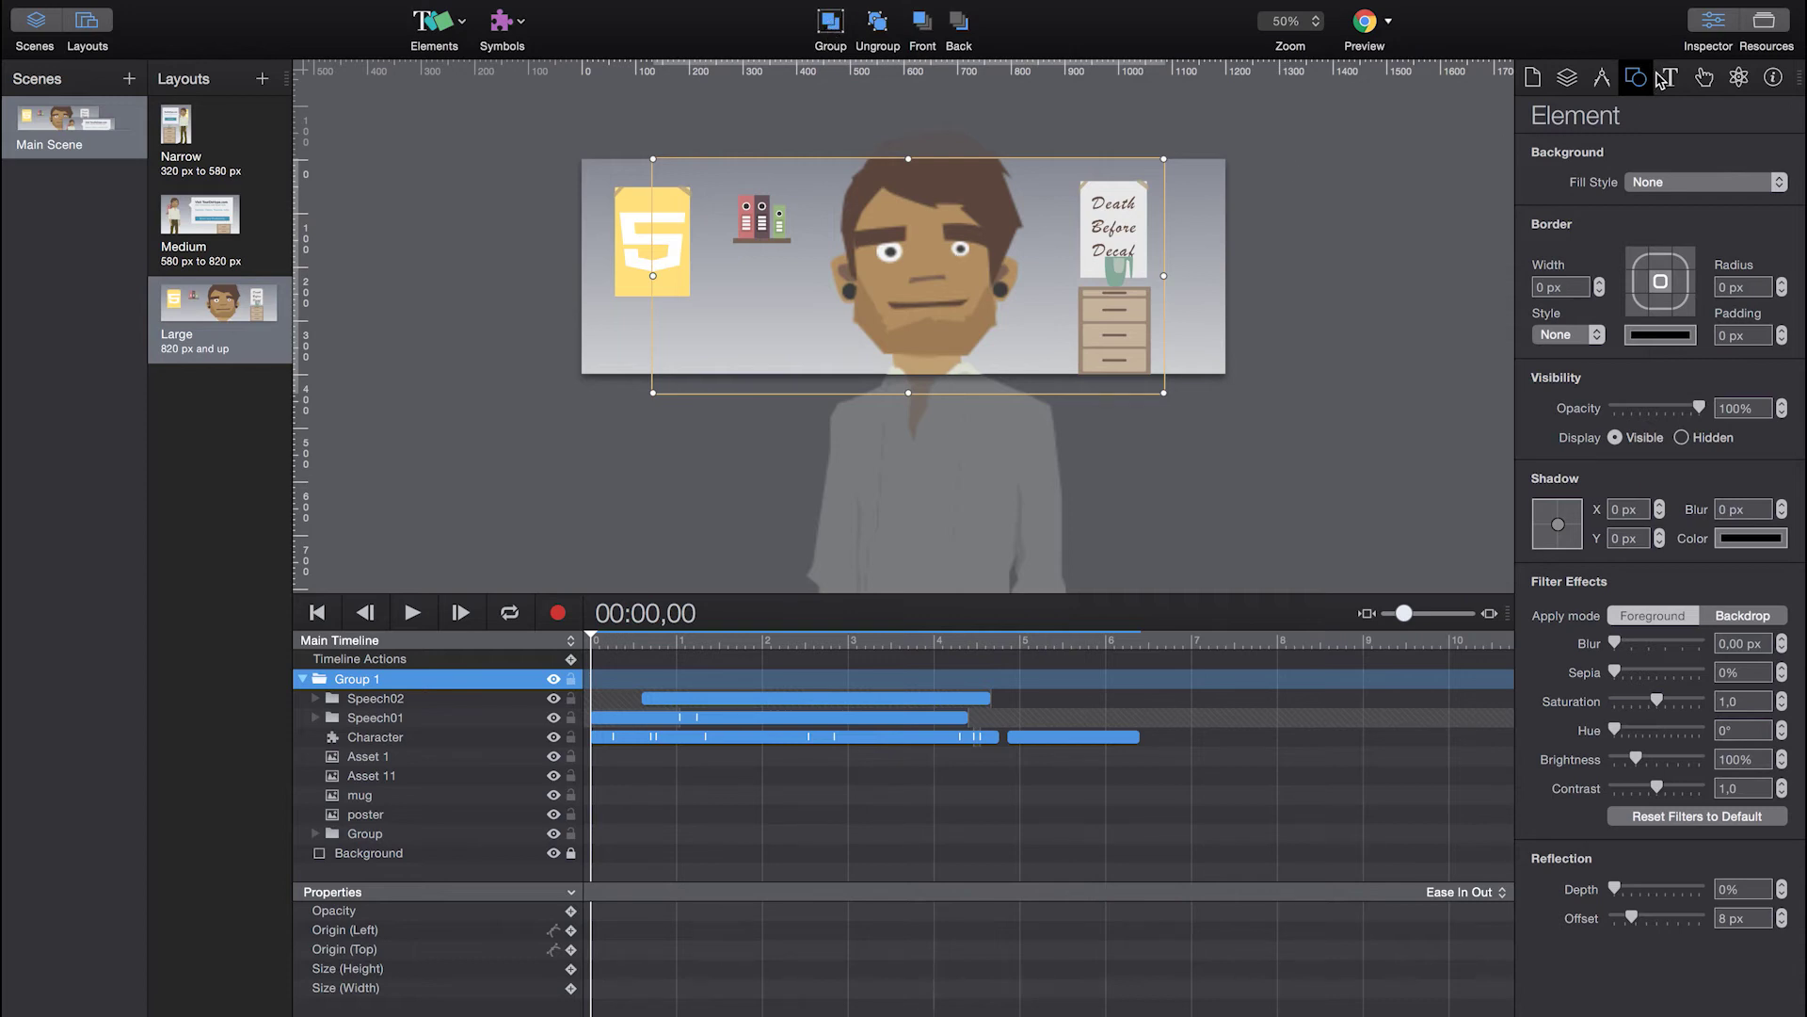
click(1609, 82)
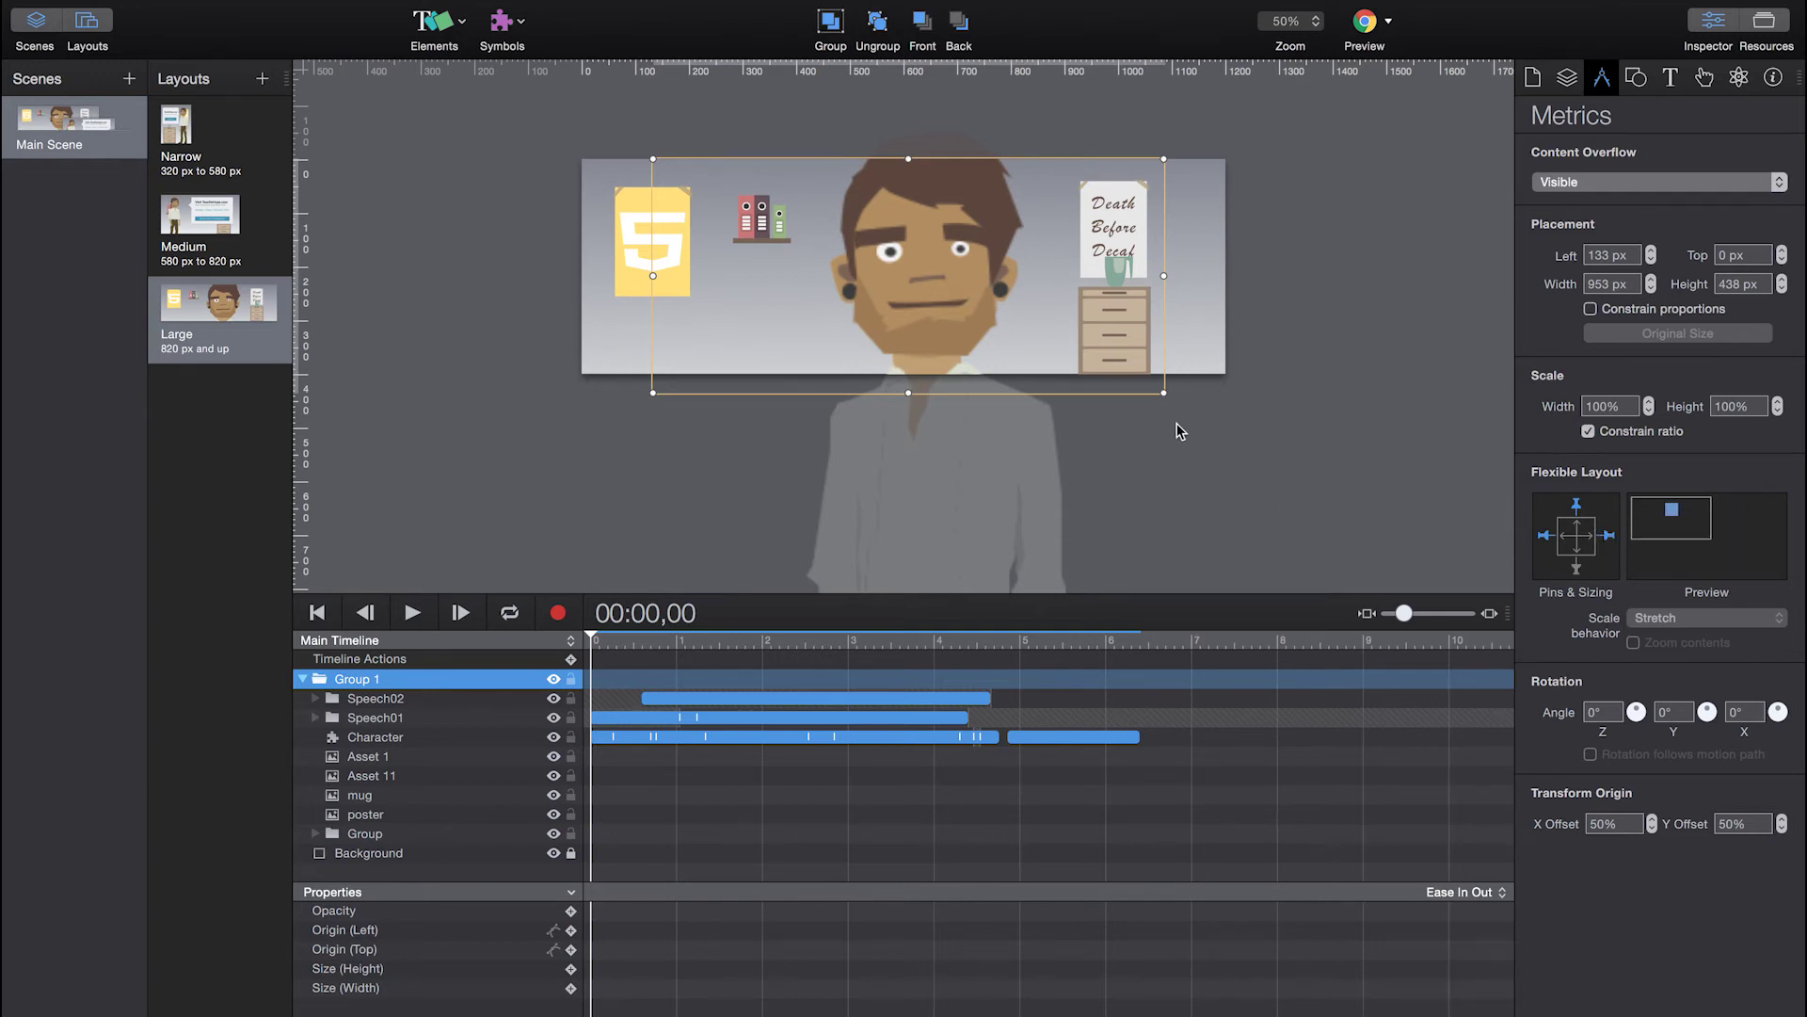
click(1708, 626)
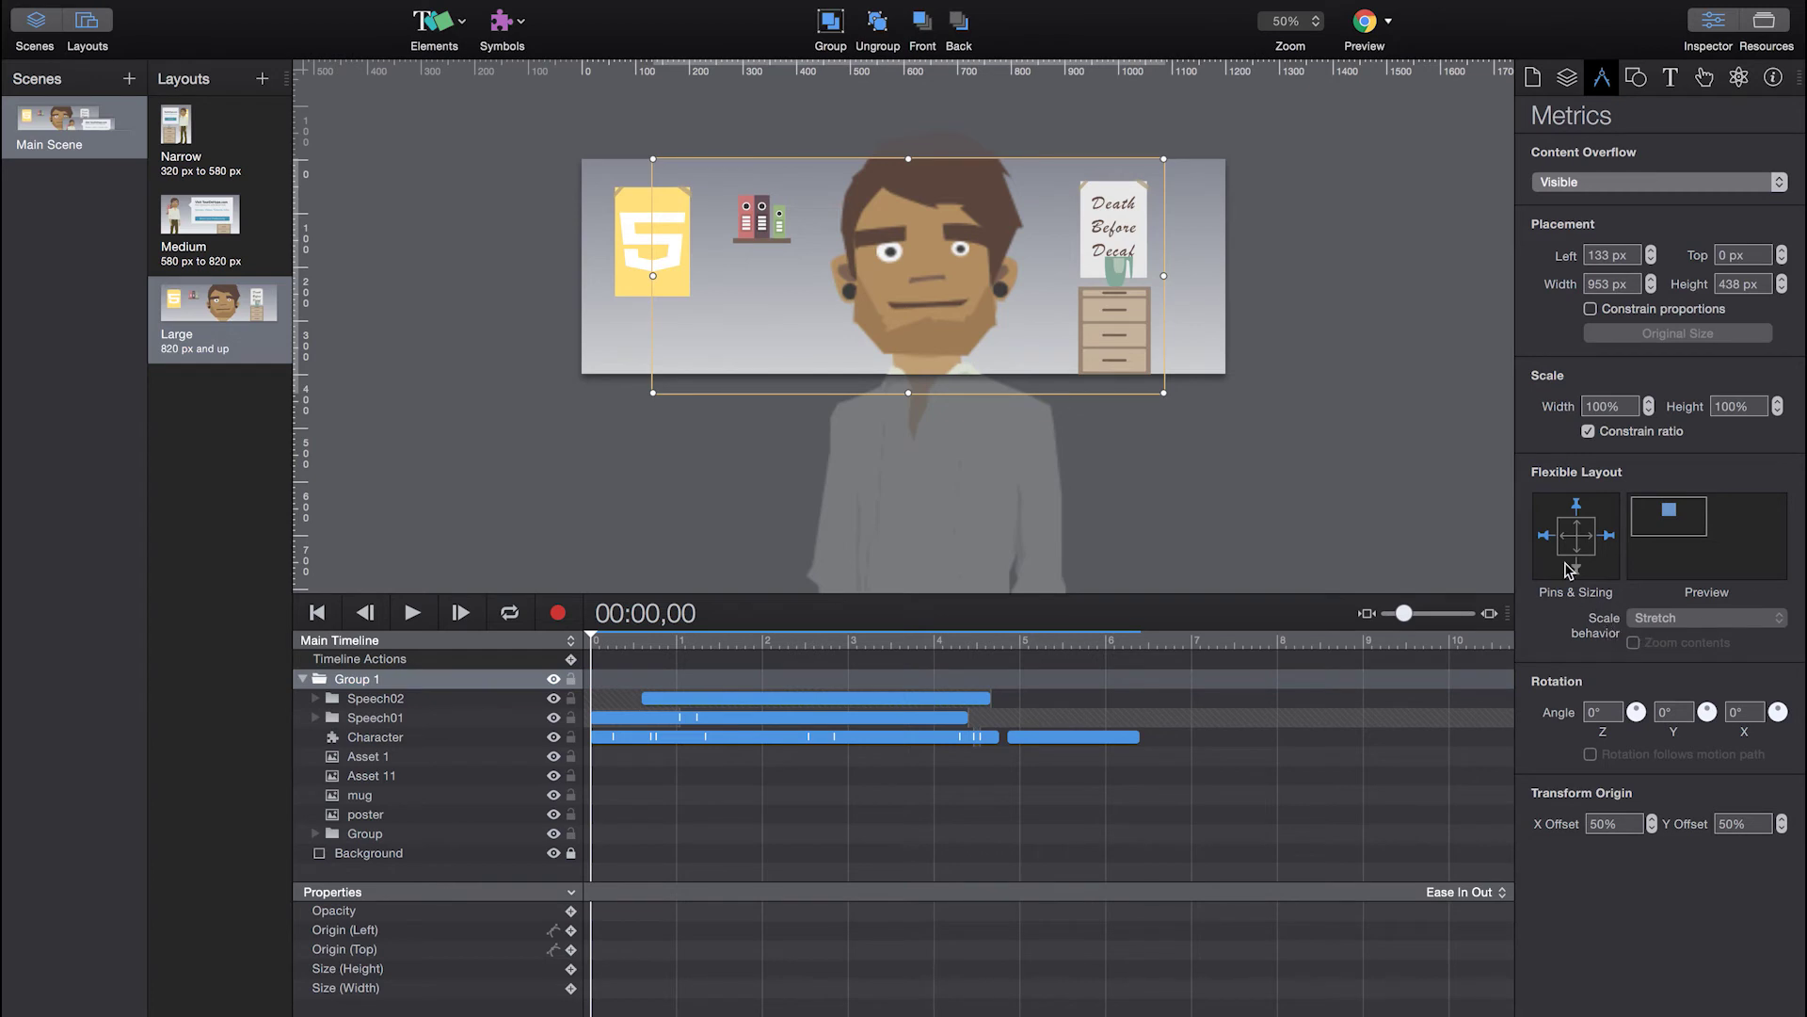
click(1584, 536)
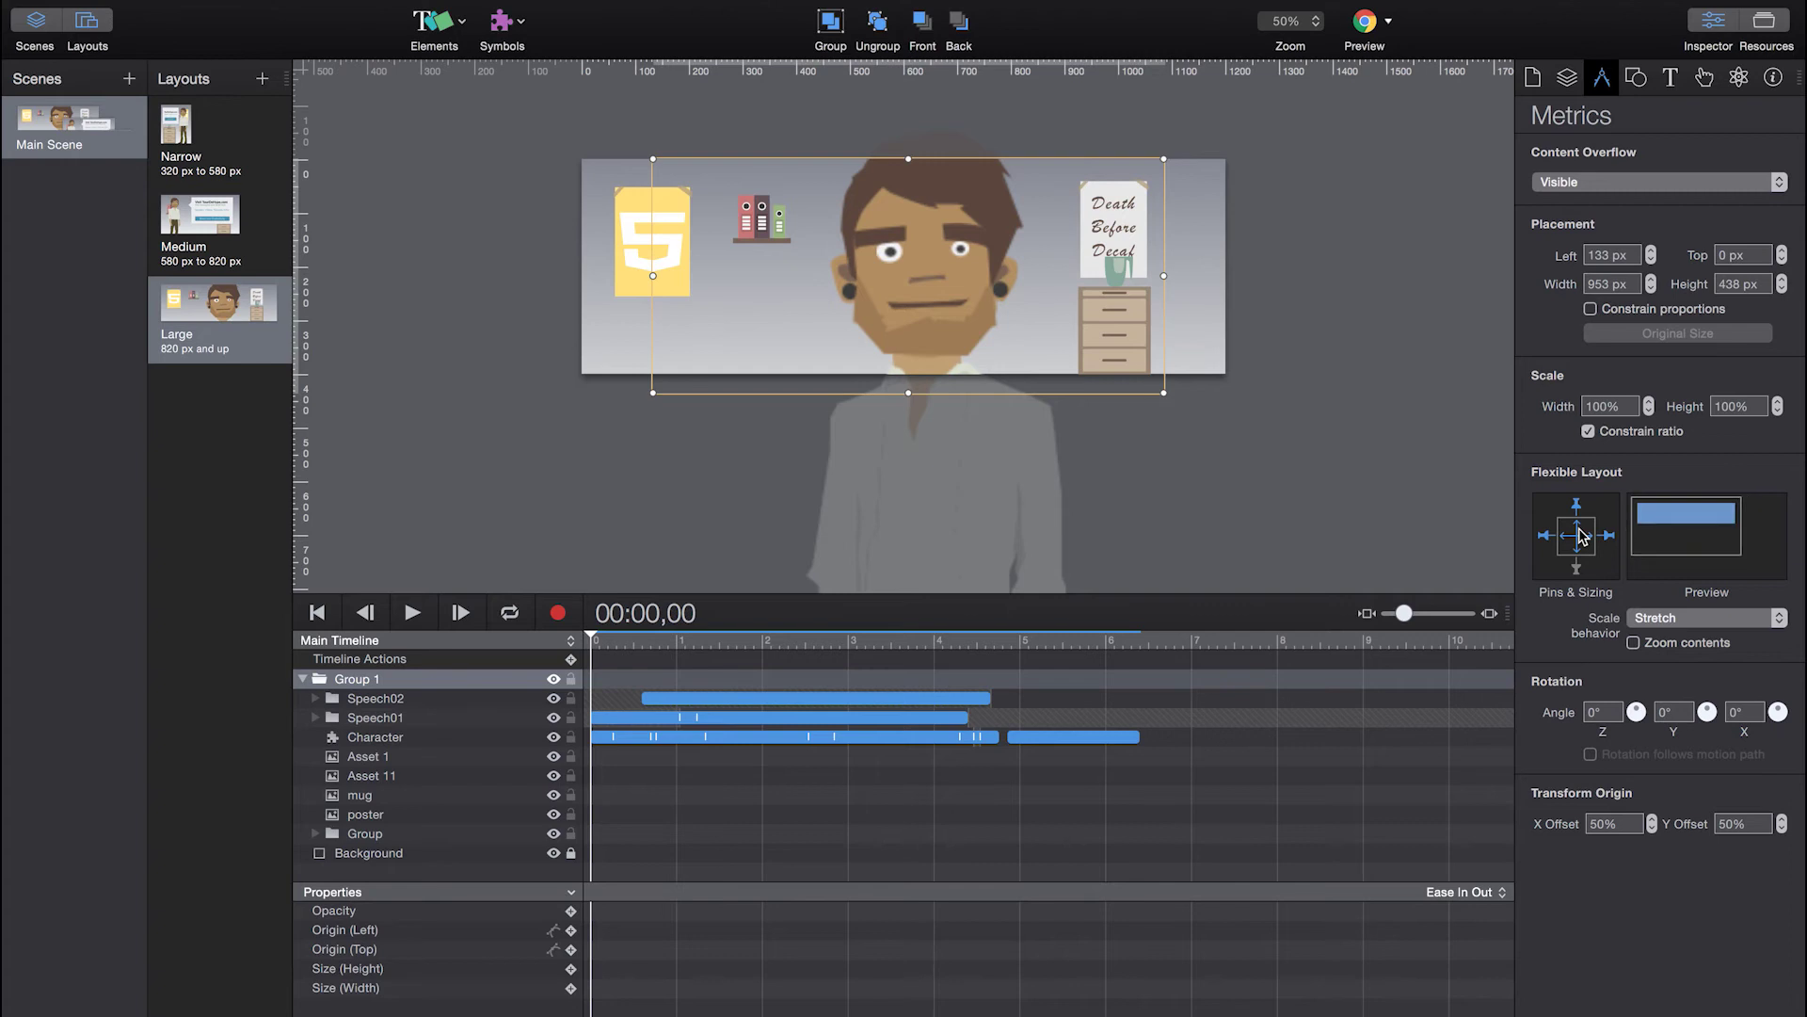
click(1669, 623)
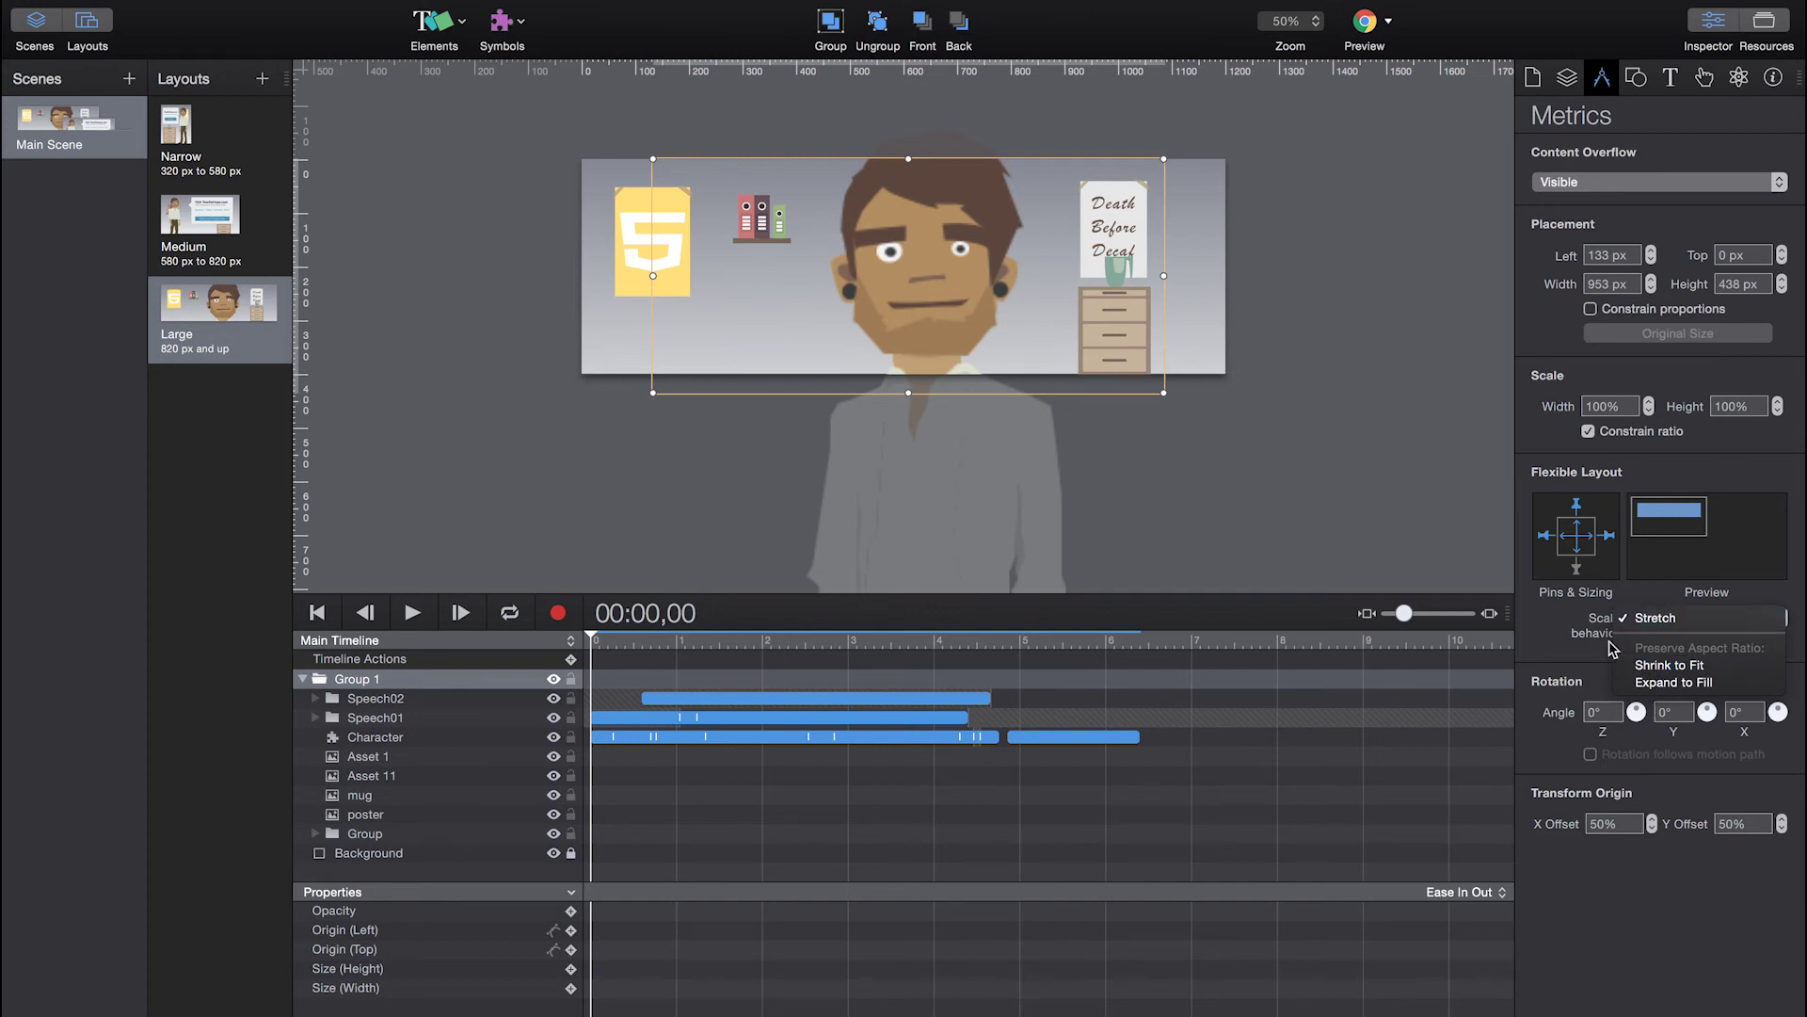
click(1643, 597)
click(1572, 544)
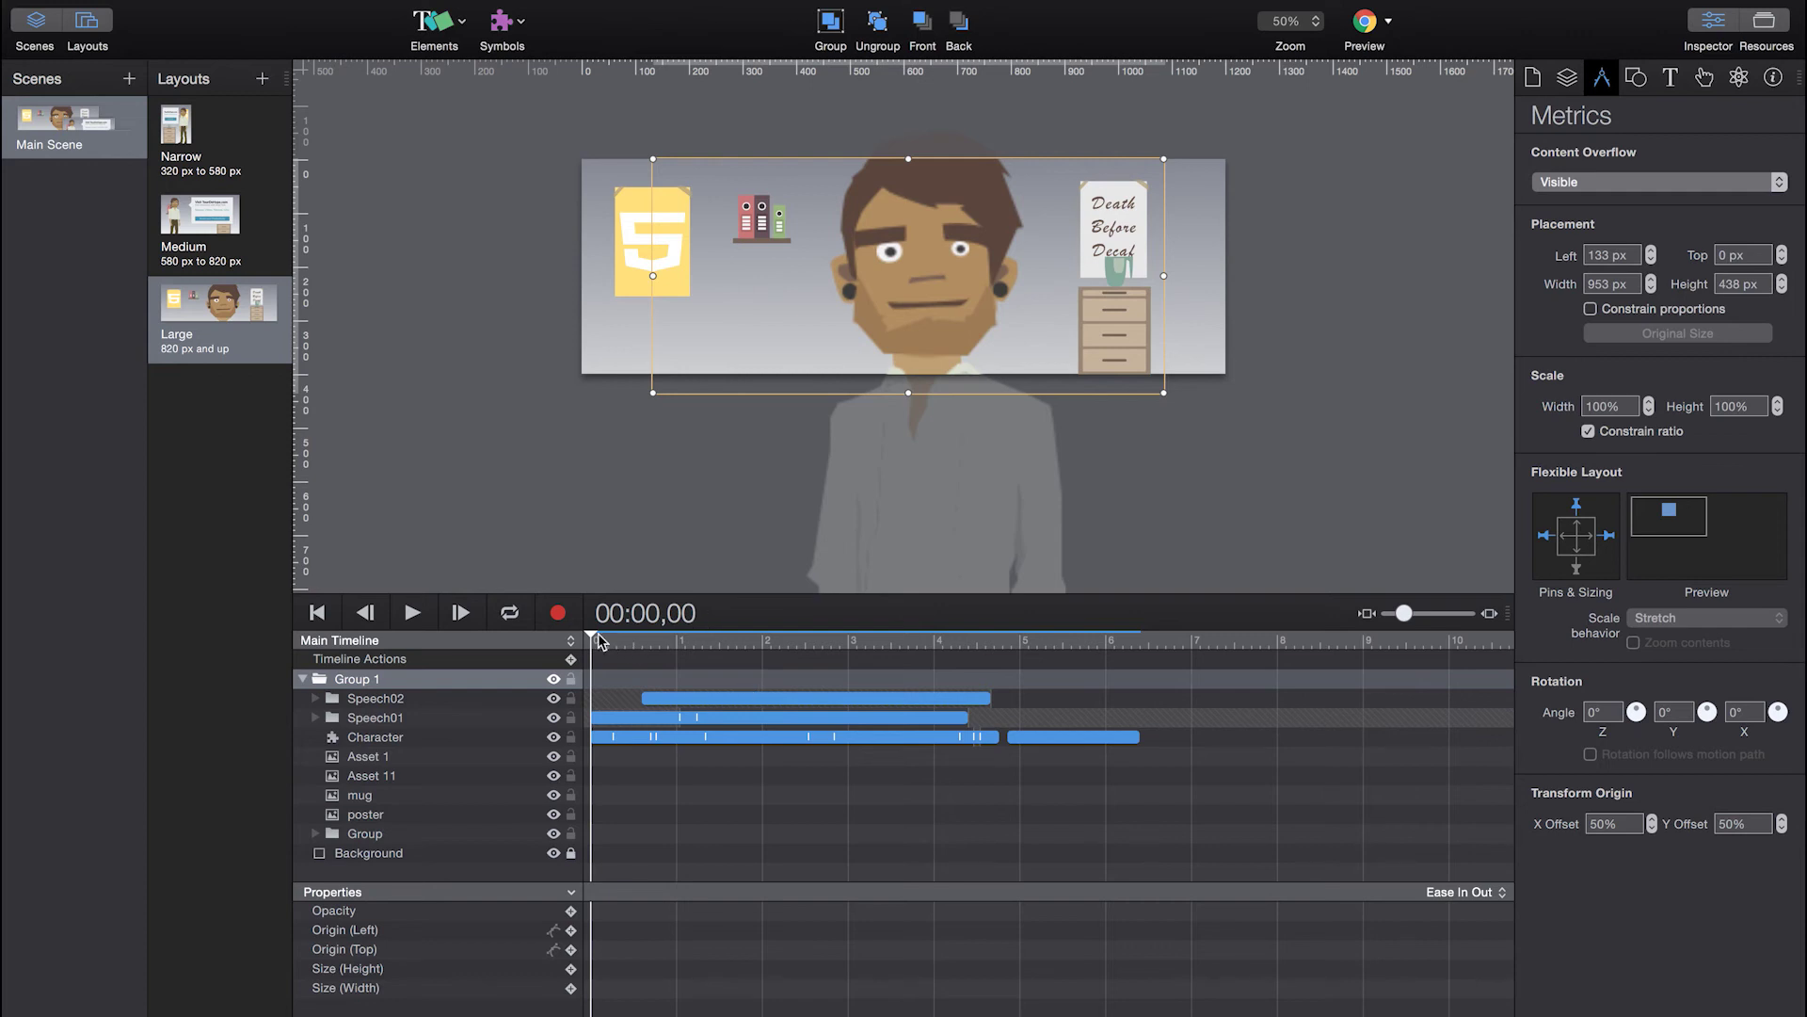
Preview the Large and Medium layout animations on the timeline, ending on the Medium layout
drag(592, 636, 676, 662)
click(199, 231)
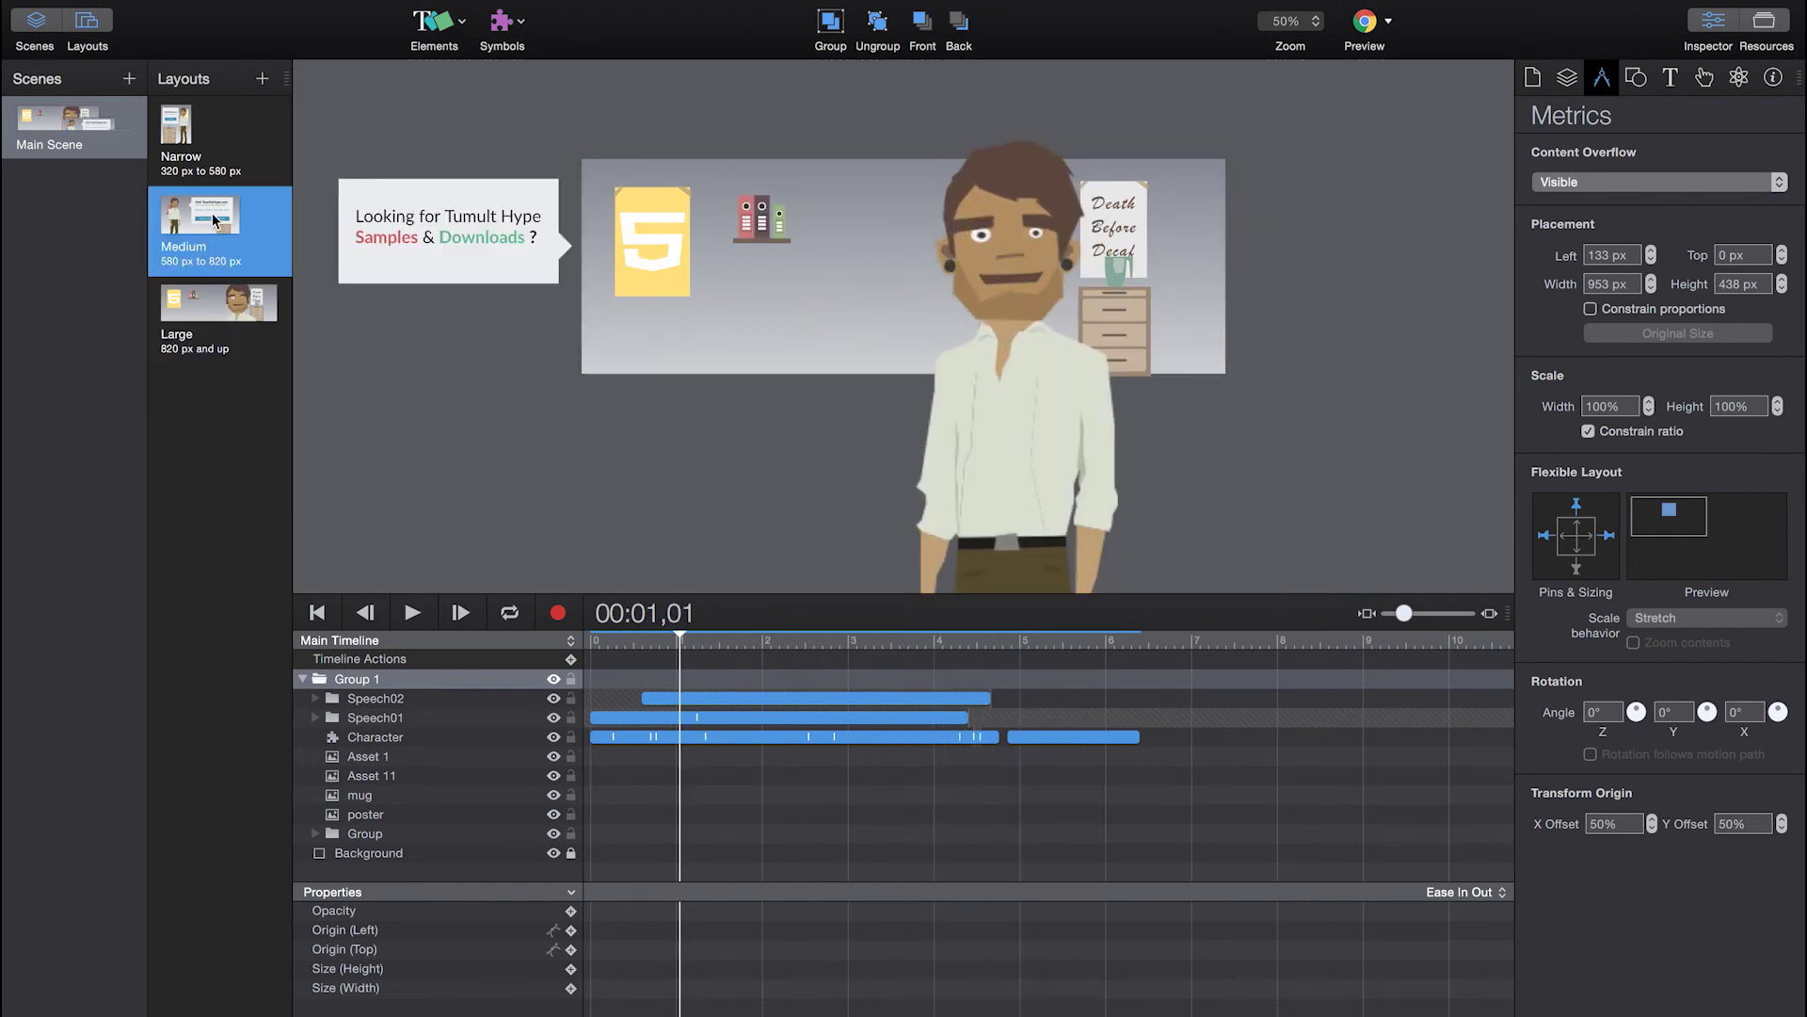
click(610, 642)
drag(633, 645, 783, 642)
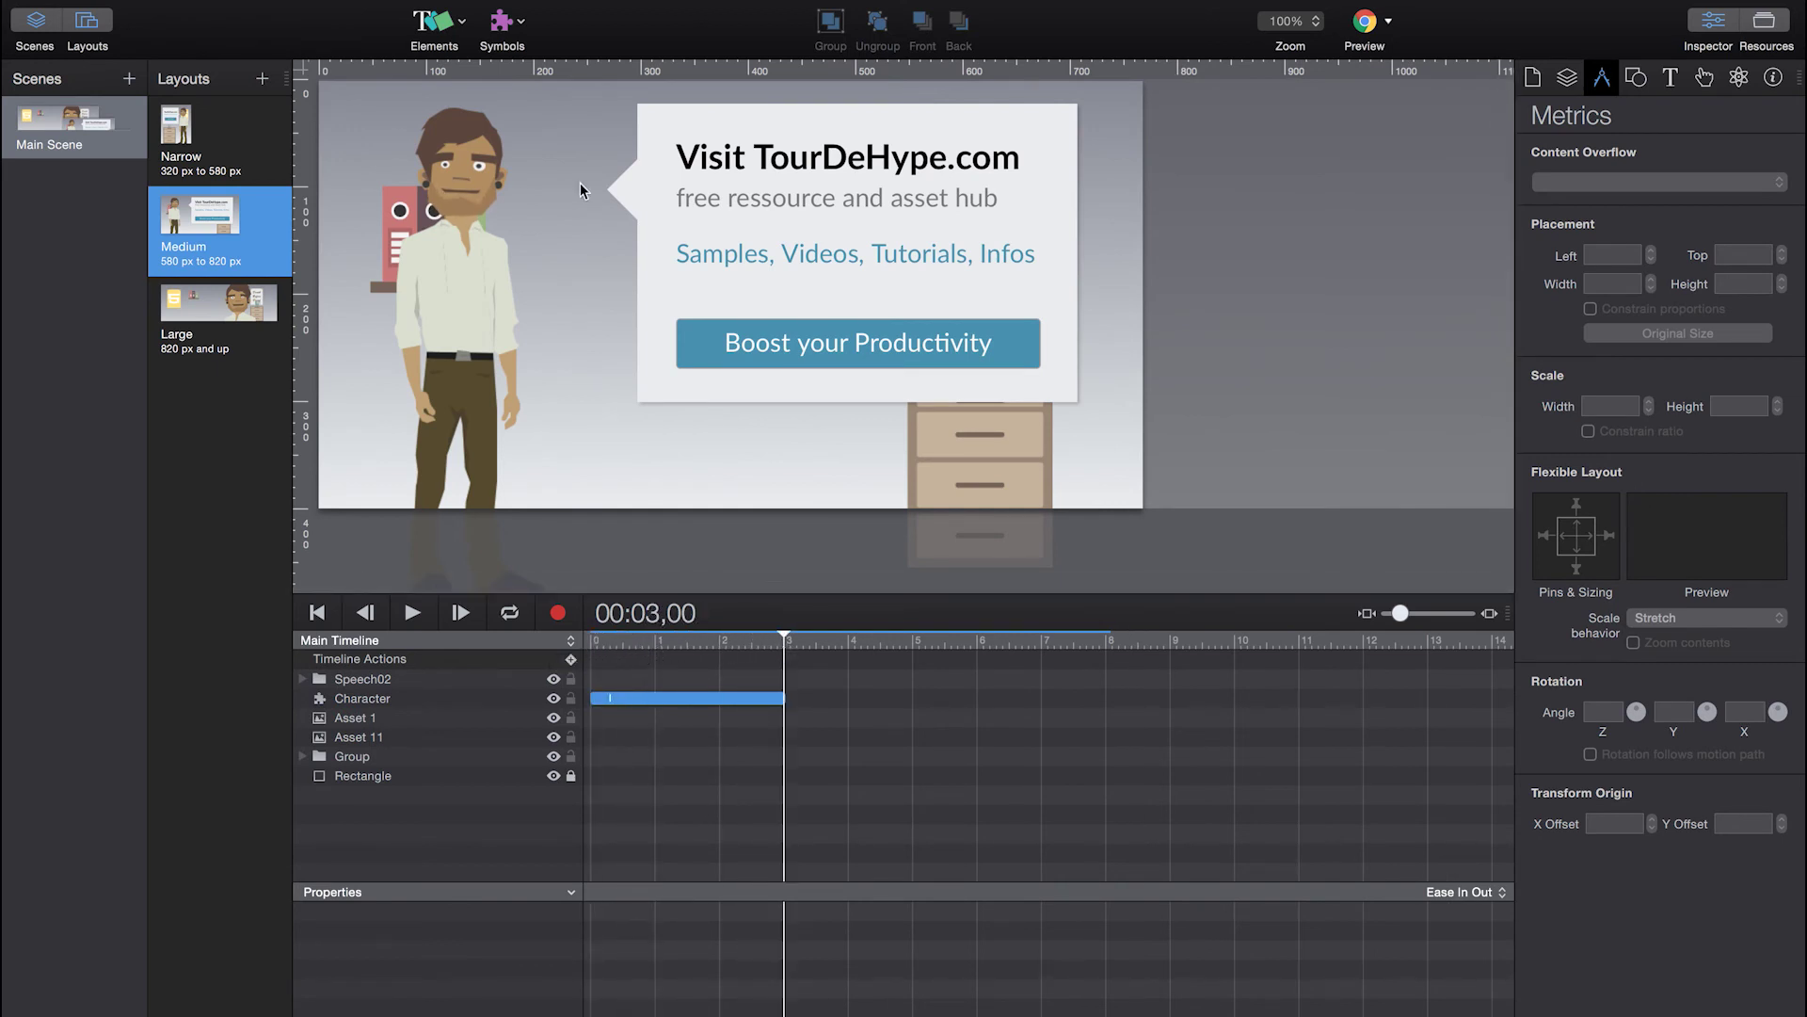
click(258, 309)
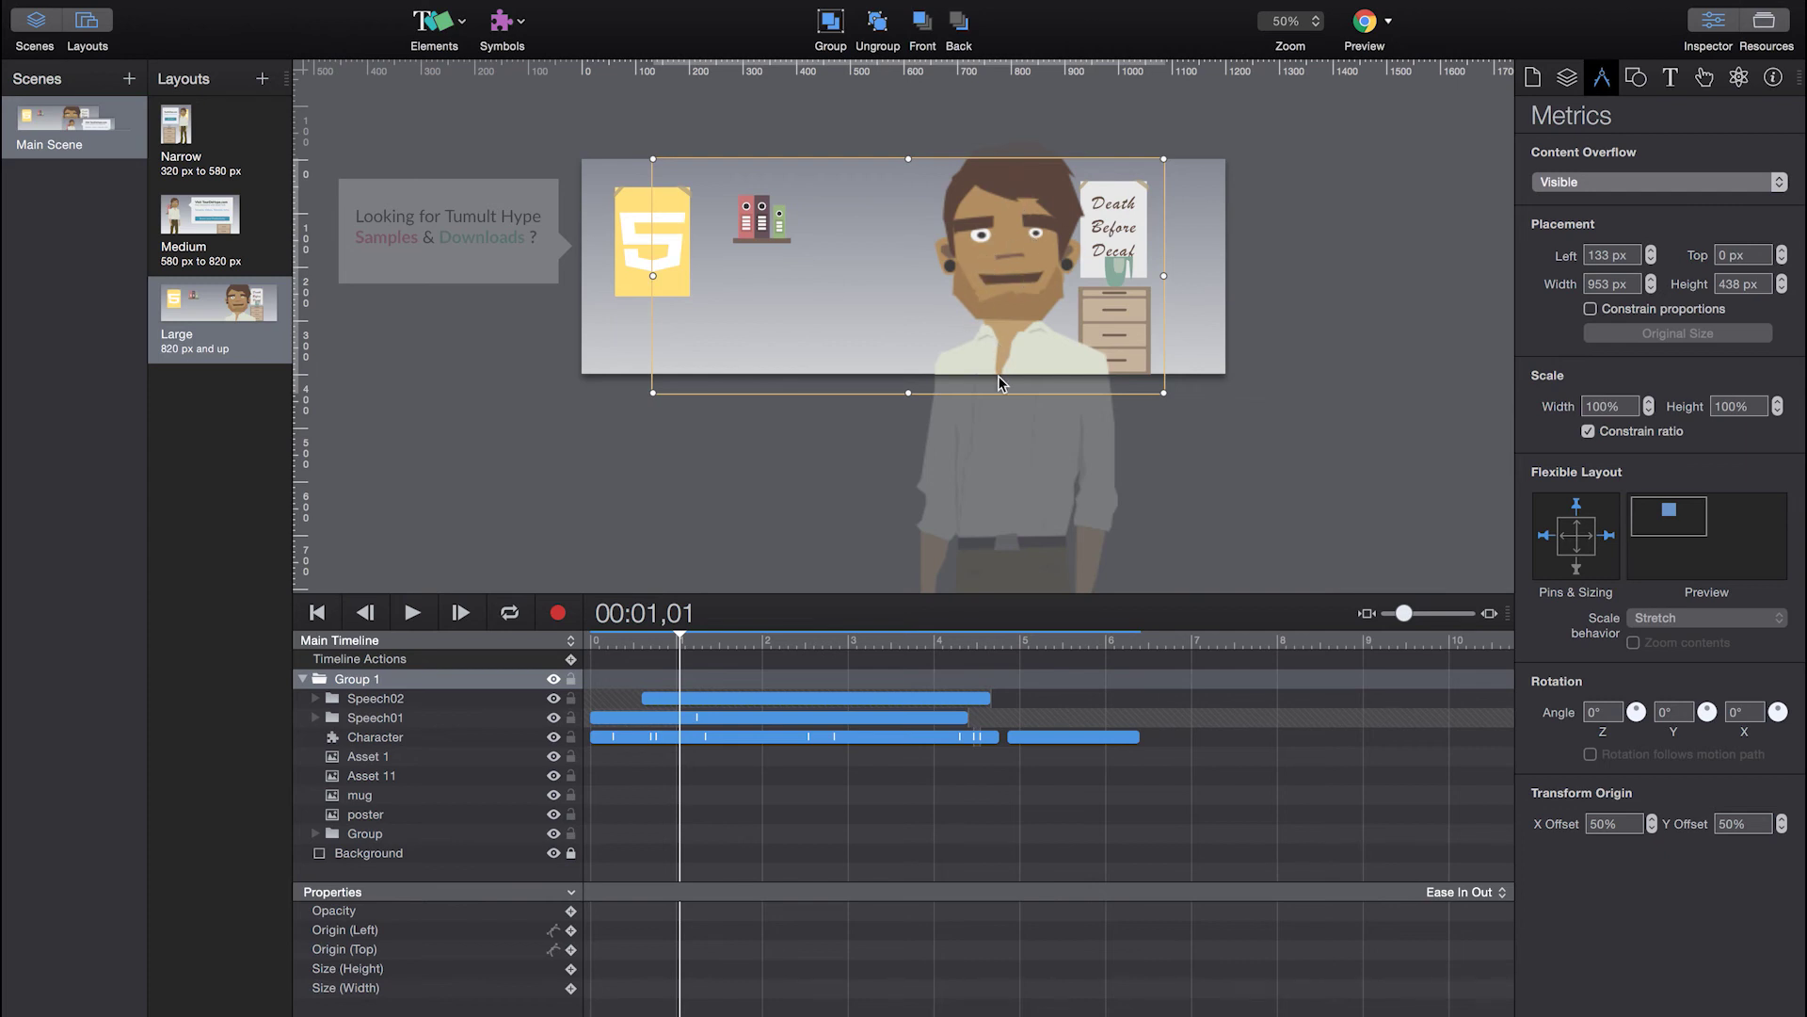
click(215, 229)
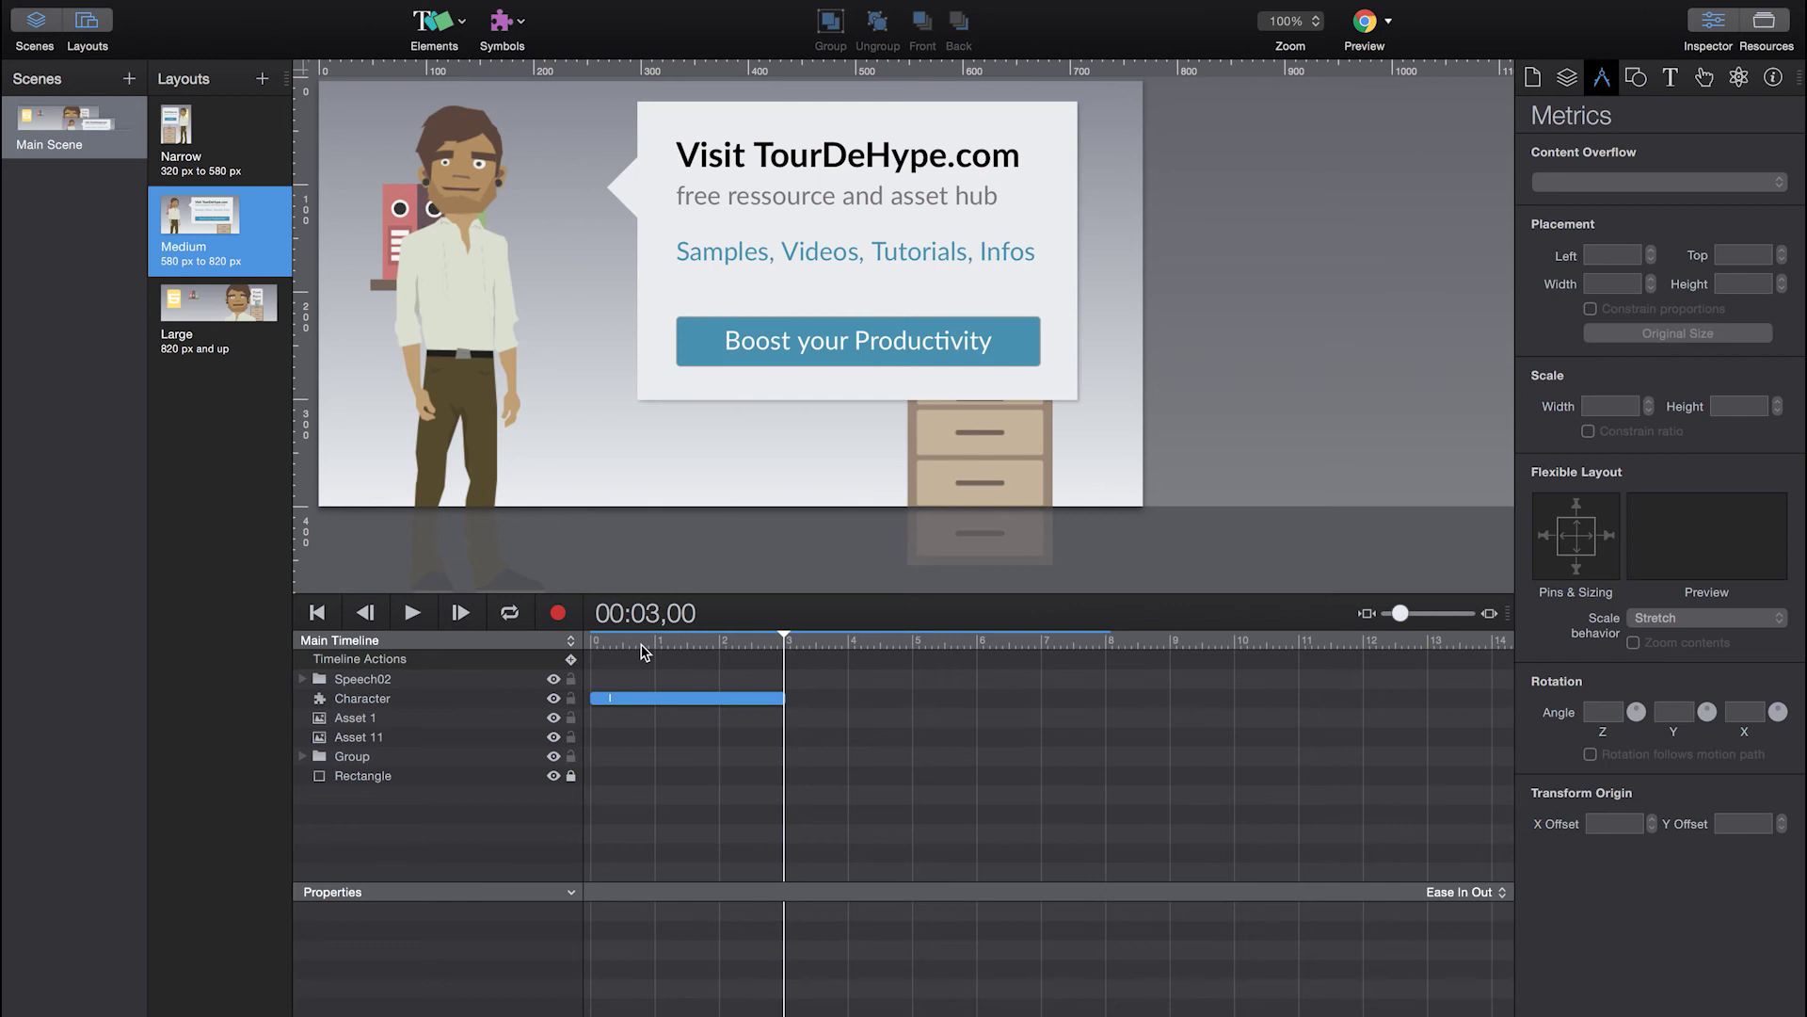
drag(641, 650, 784, 656)
click(333, 680)
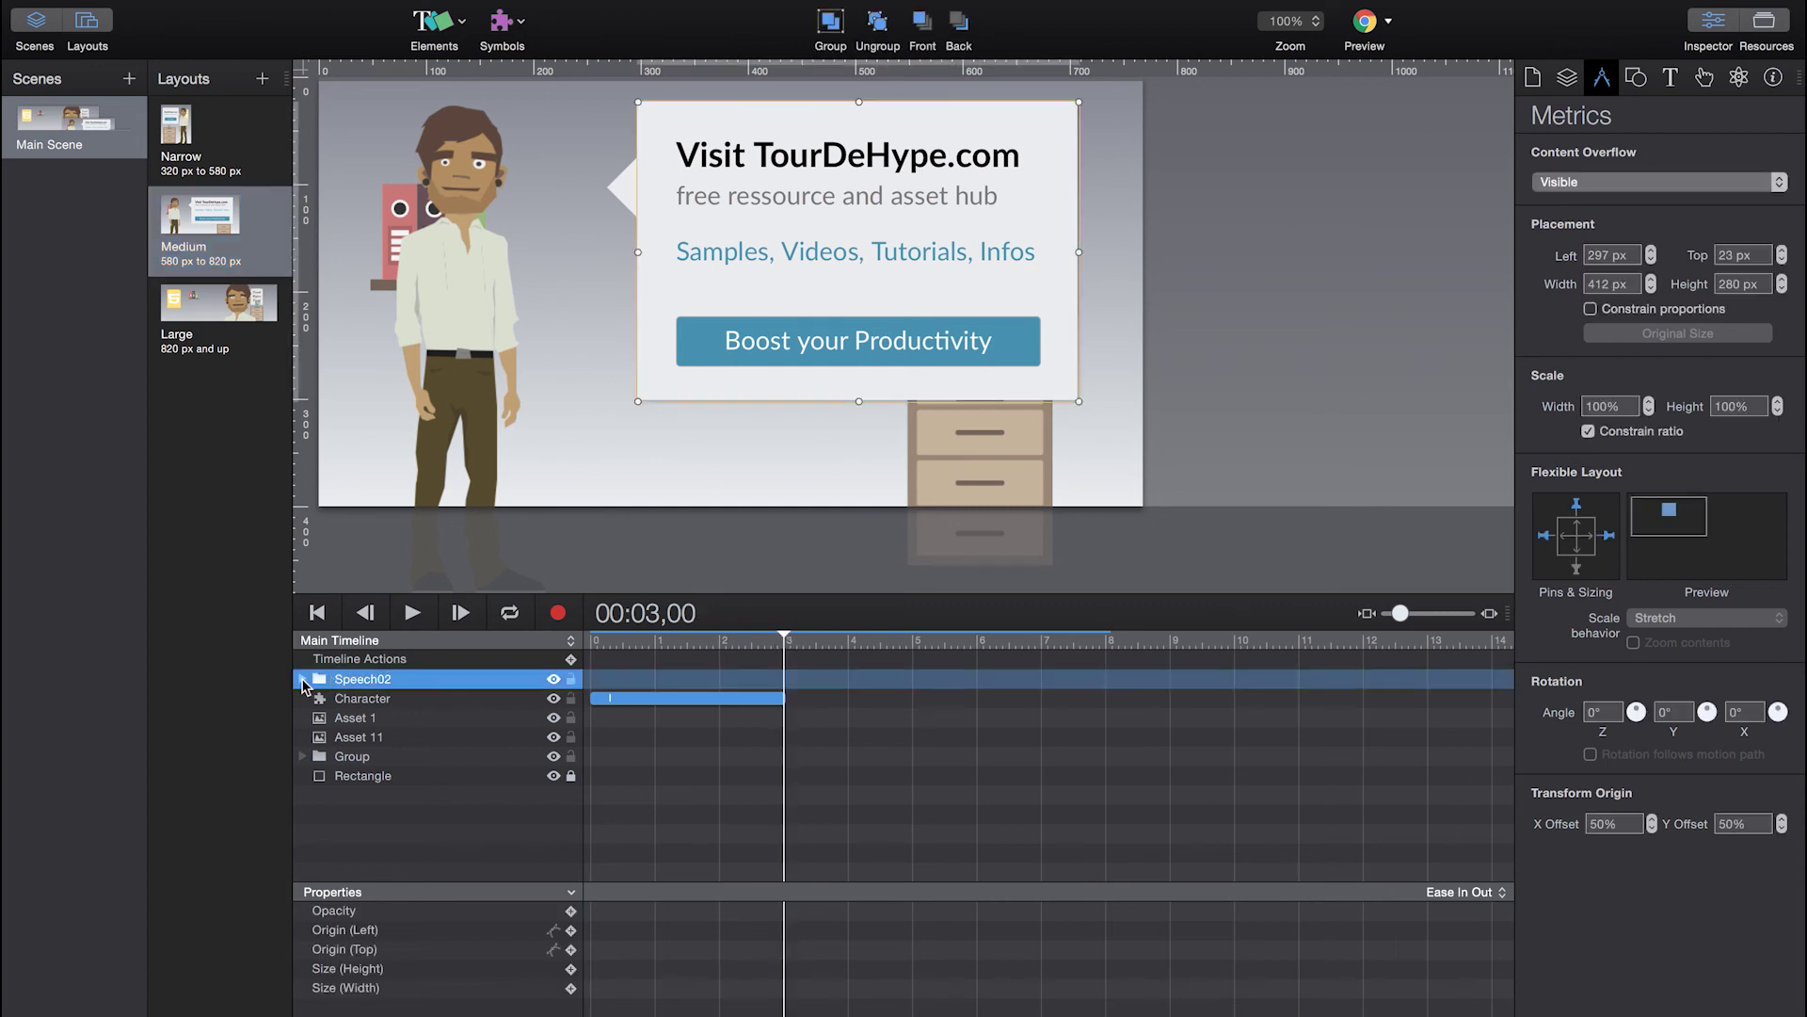
scroll(326, 487, left, 2)
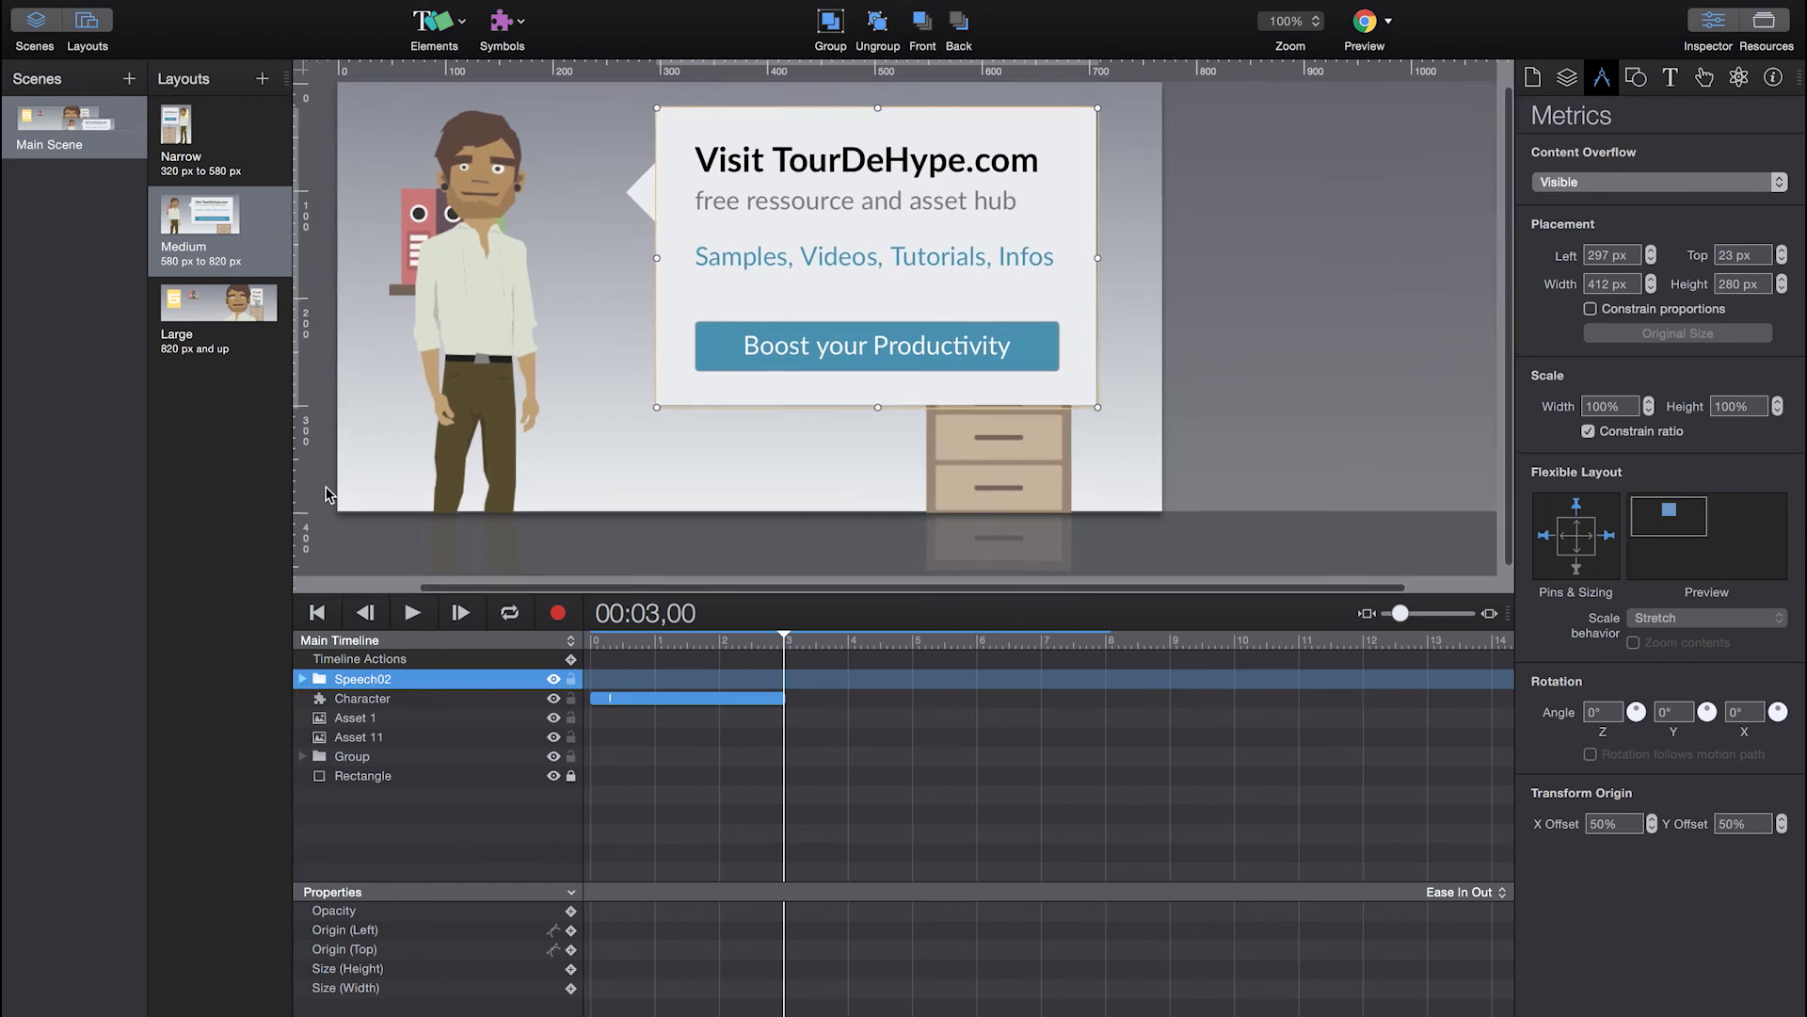
click(366, 706)
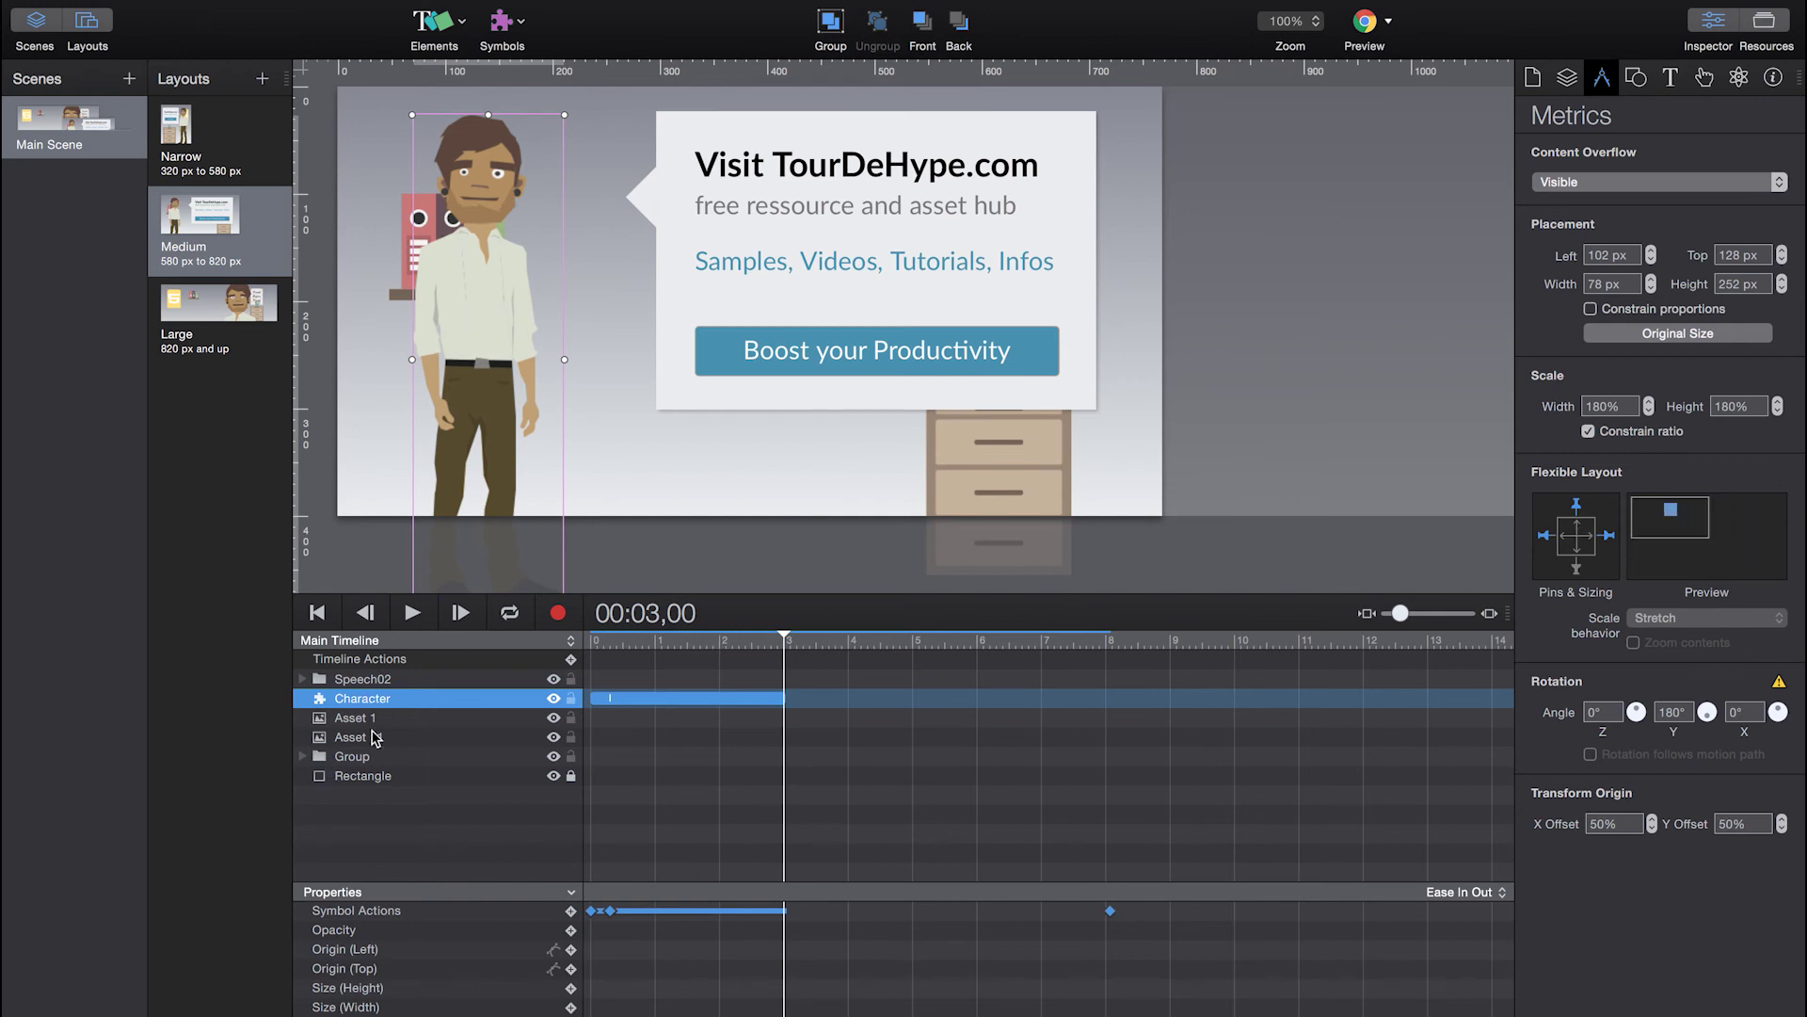
In the Narrow layout, inspect the Group and the poster at 201 px left, 43 px top, 105×120 px
click(164, 132)
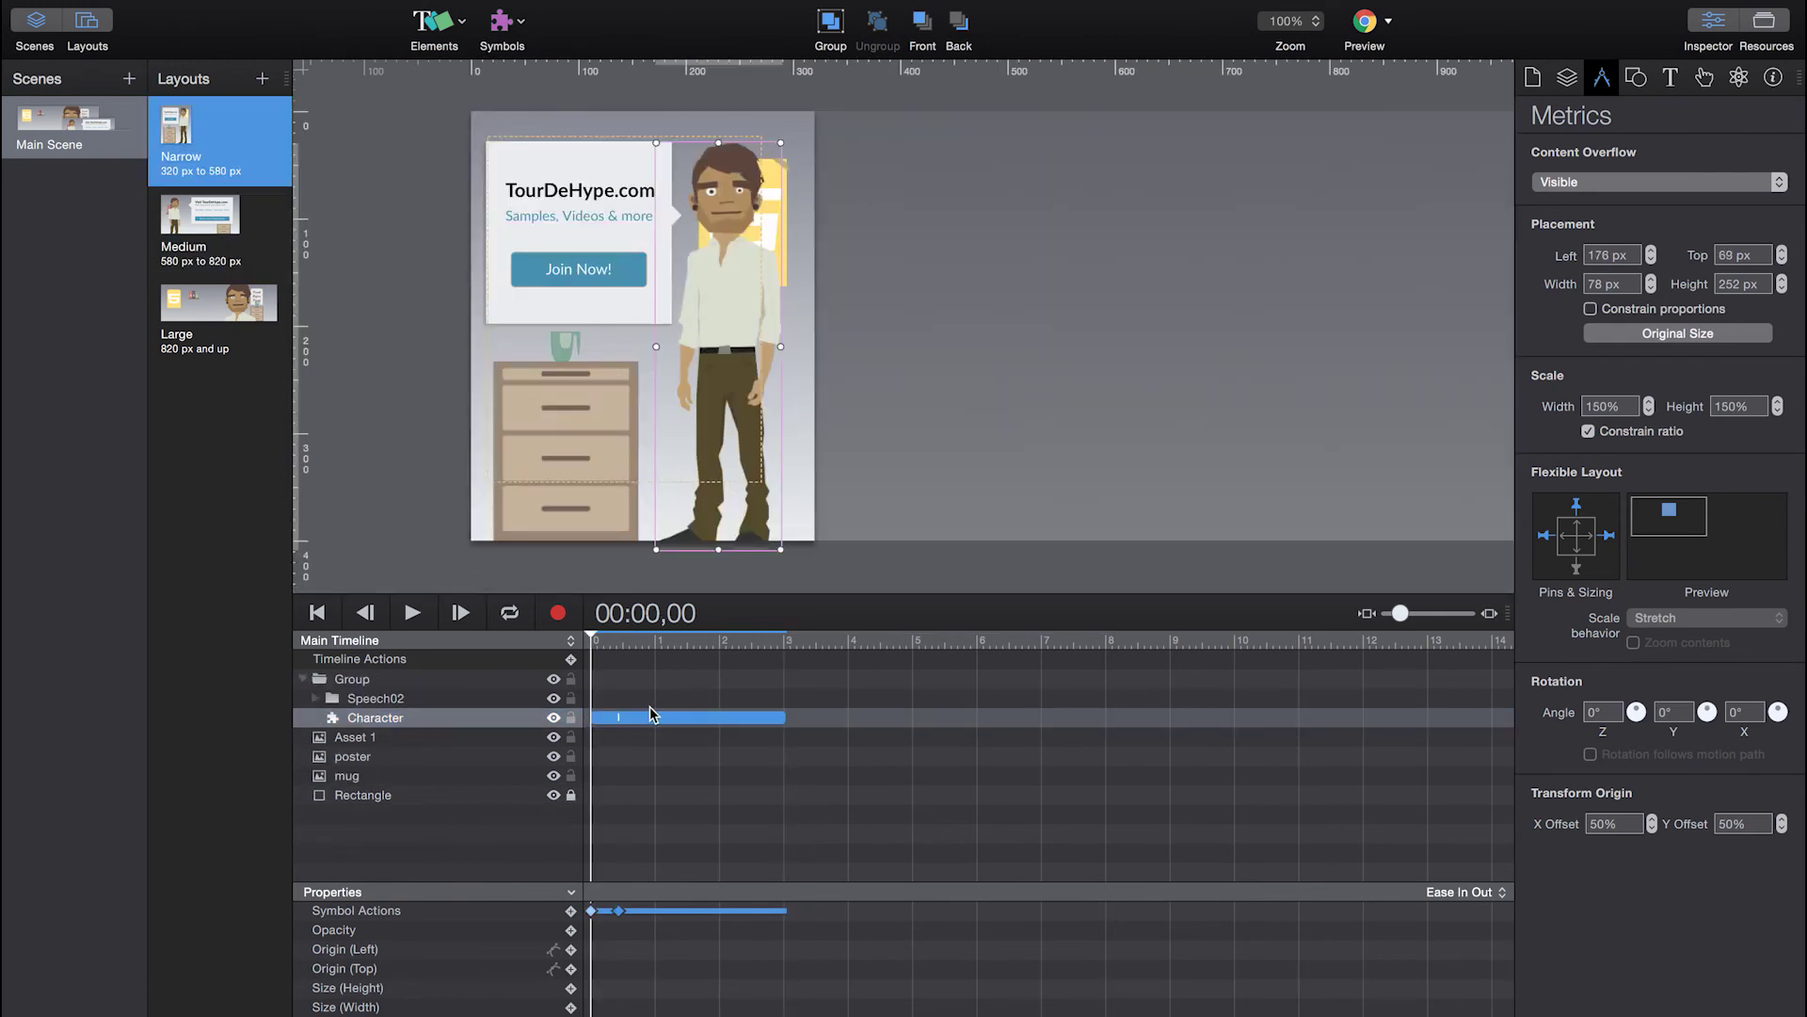
click(337, 680)
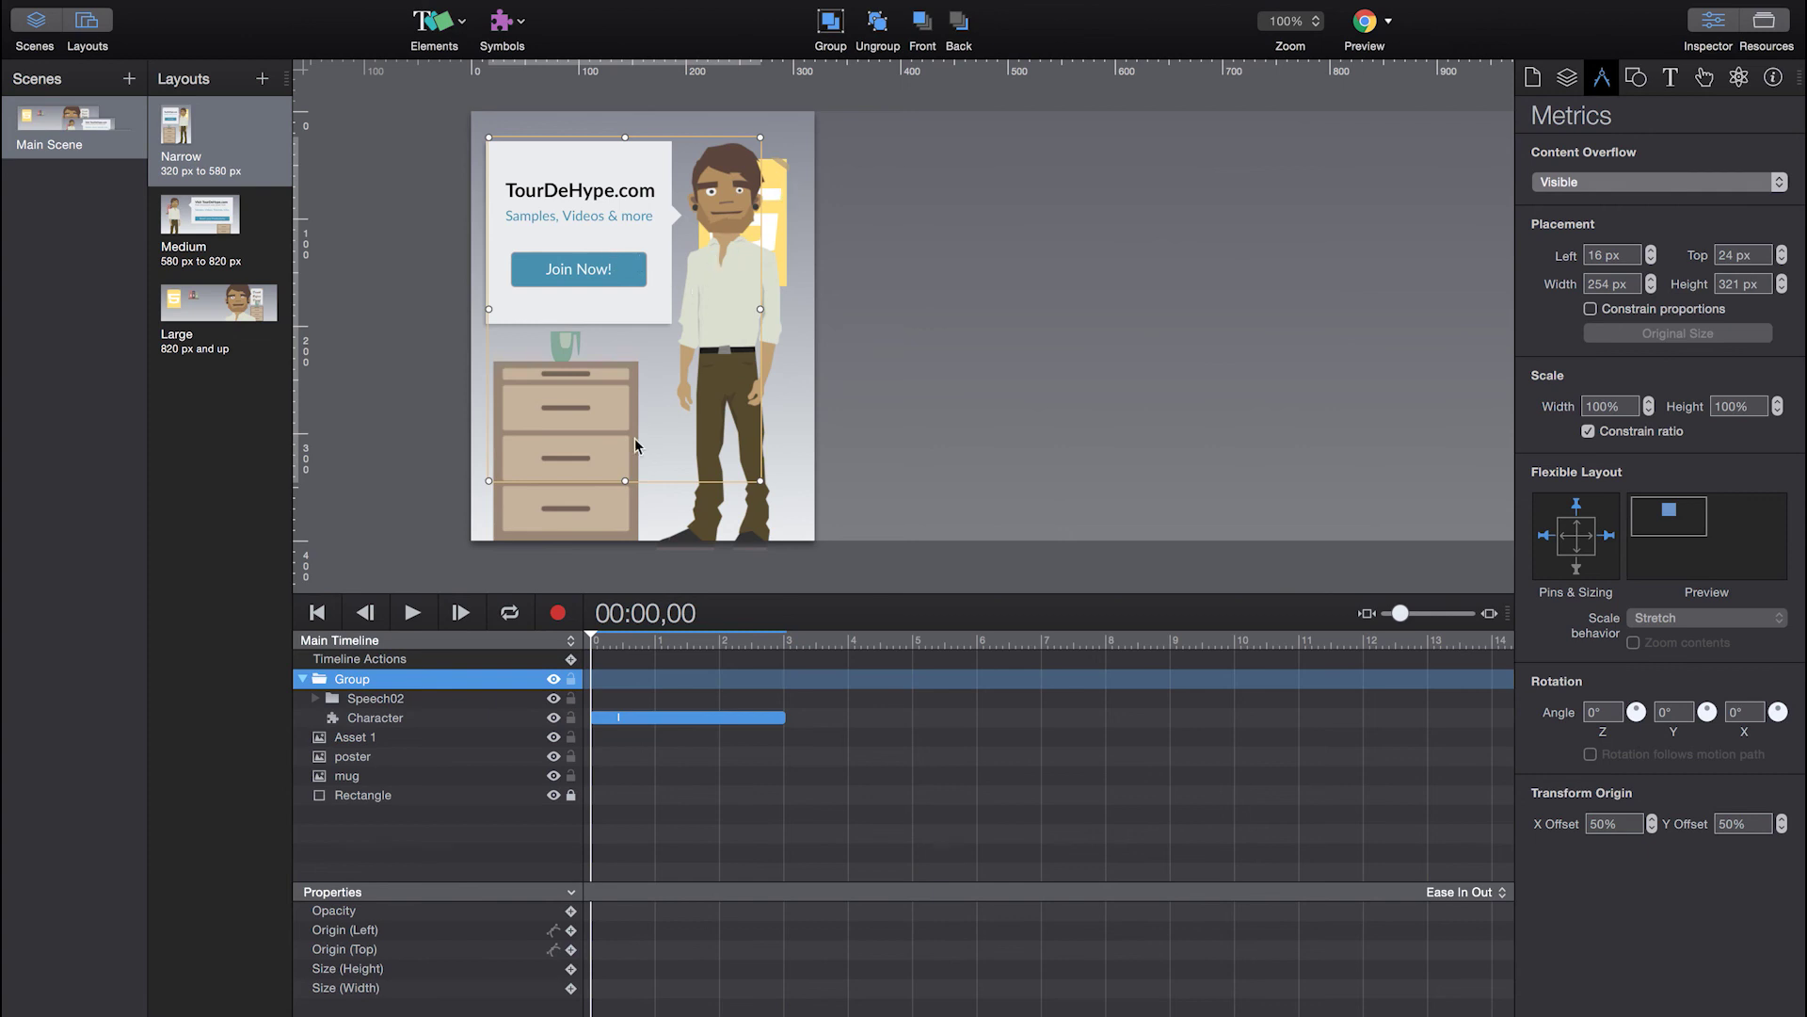
click(375, 758)
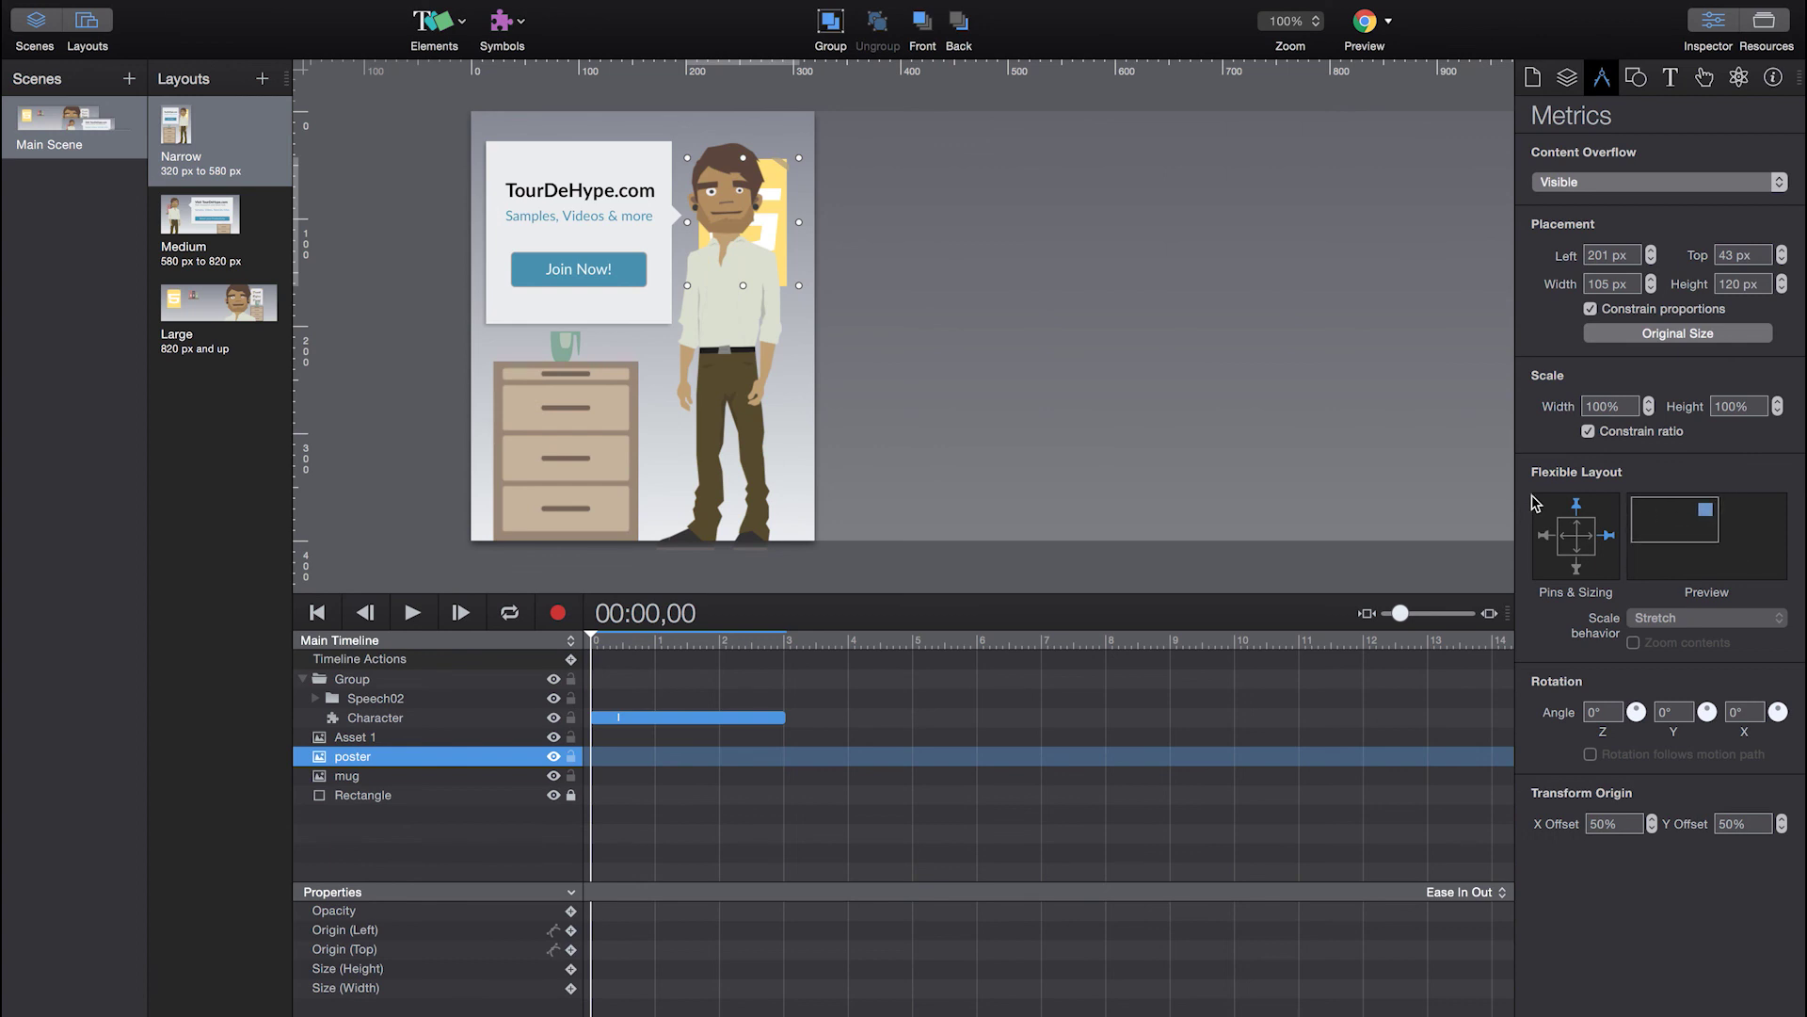
Switch through the Medium layout back to the Large (820 px and up) layout
click(201, 216)
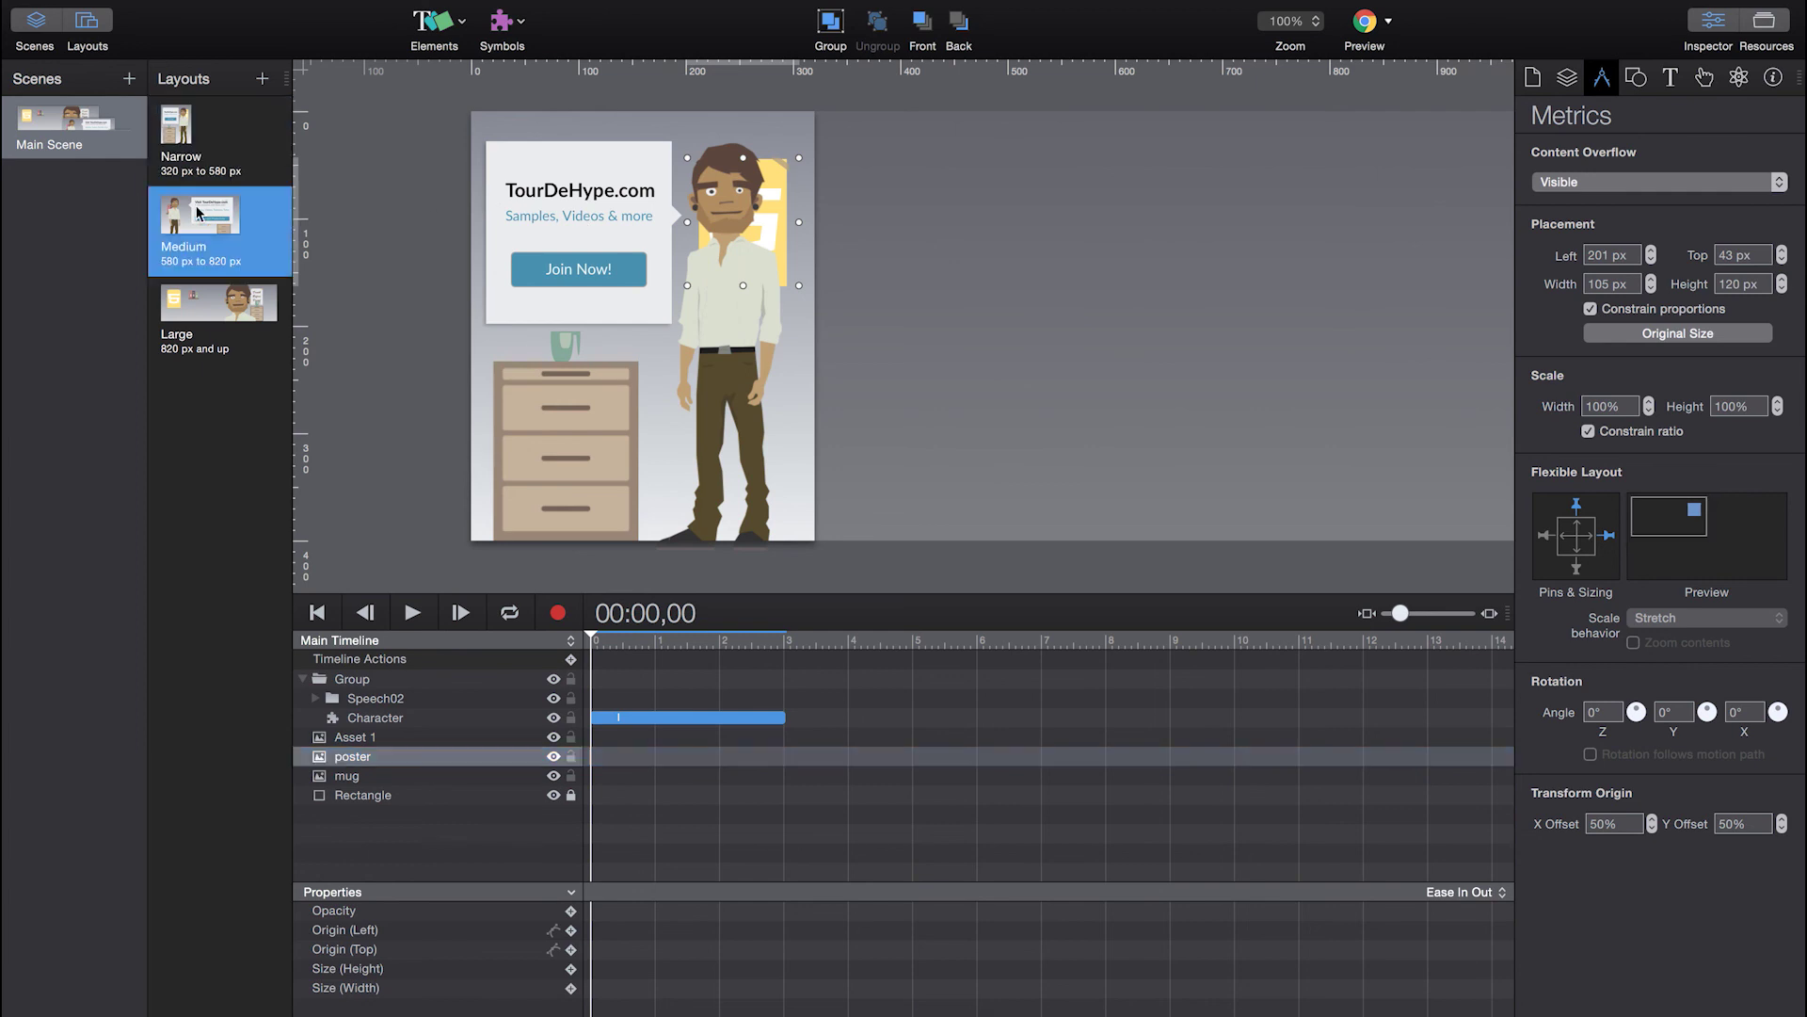
click(198, 318)
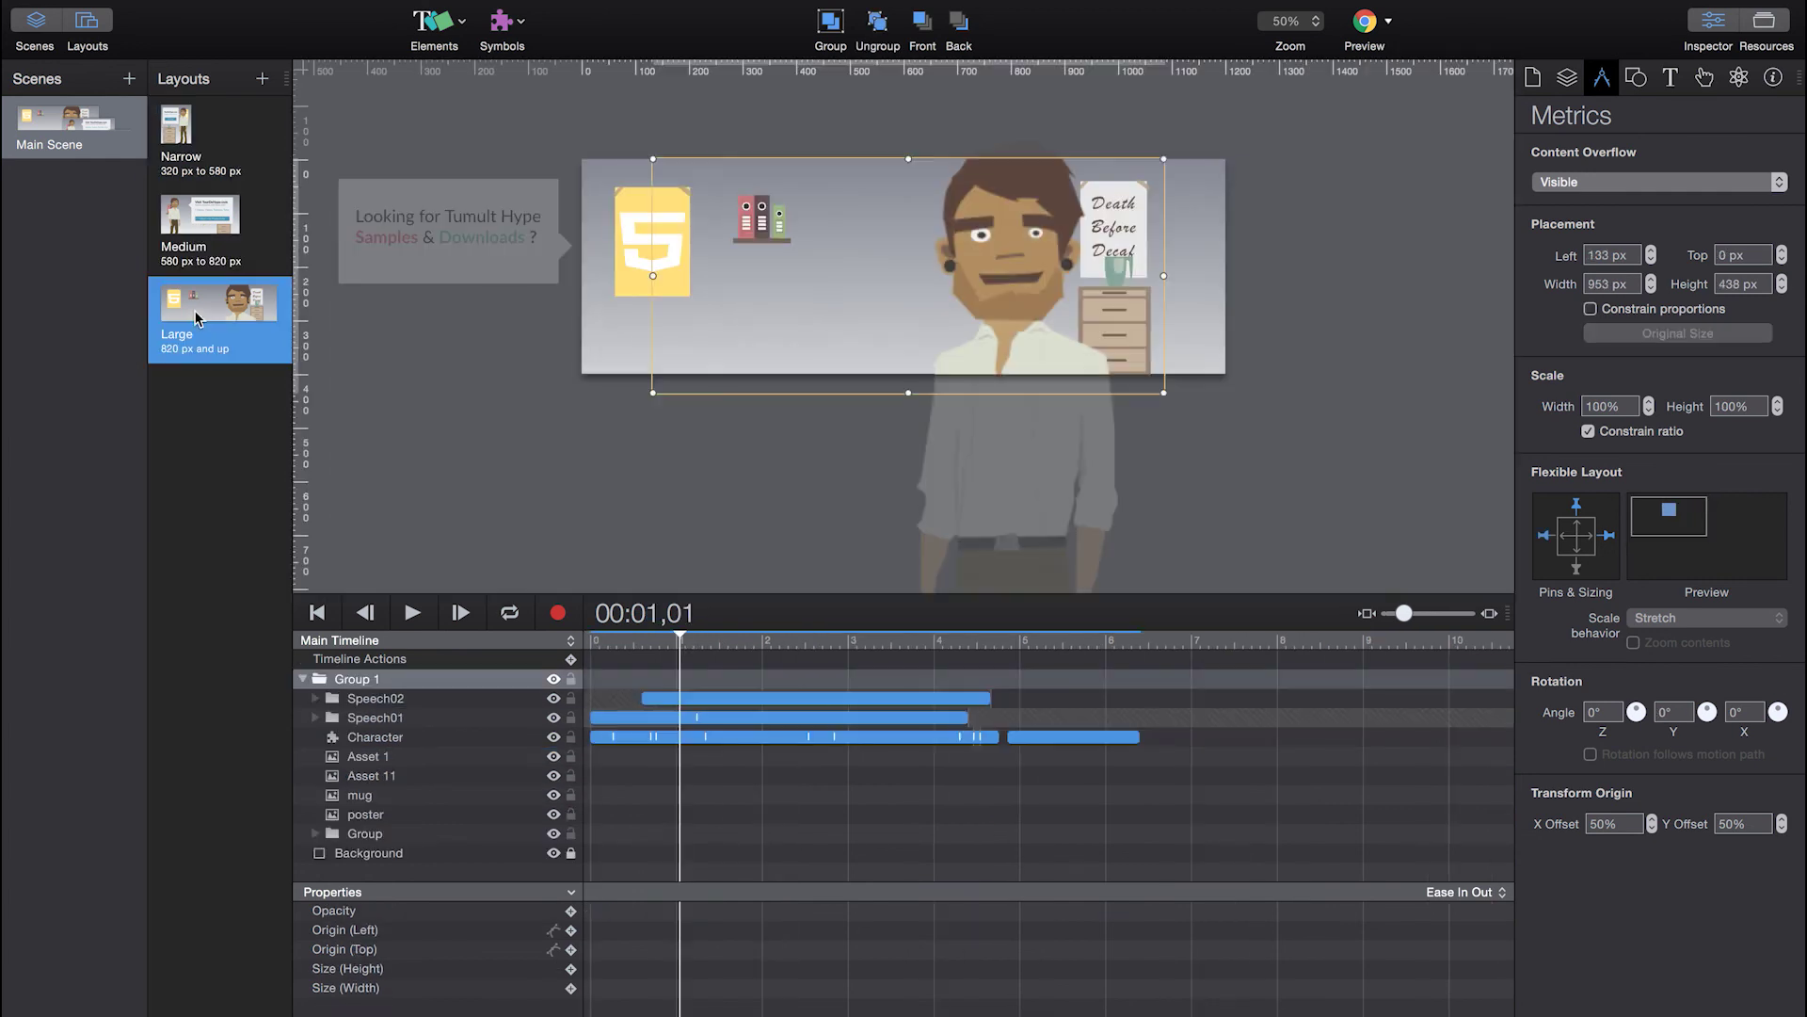